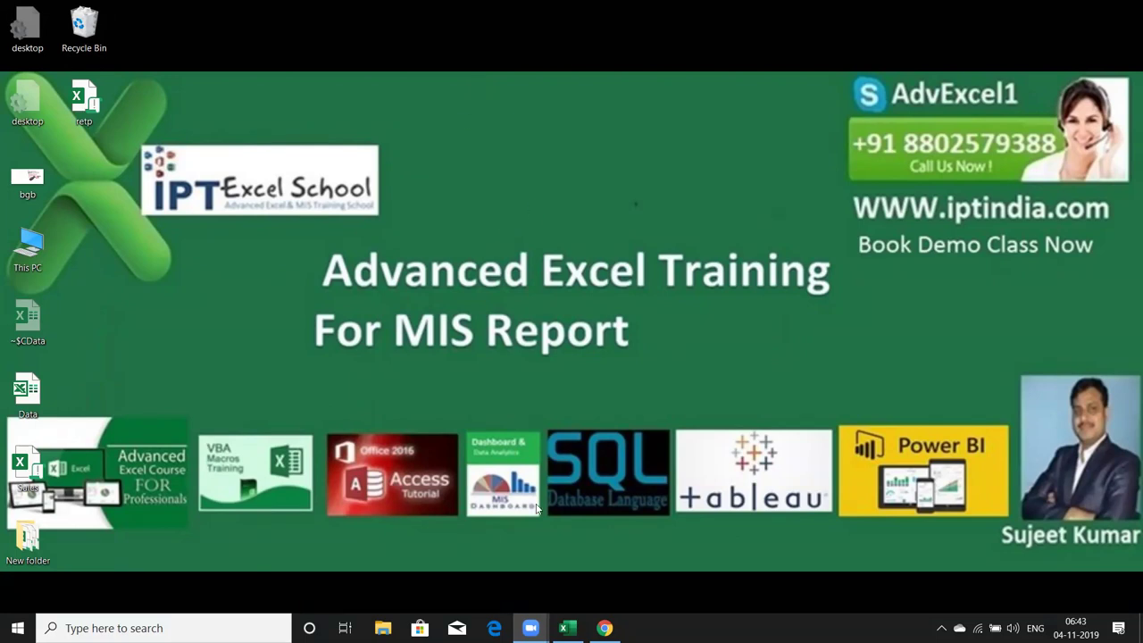
- Bring Chrome's TechOnTheNet VBA Functions page forward, showing the Date/Time Functions table
click(605, 628)
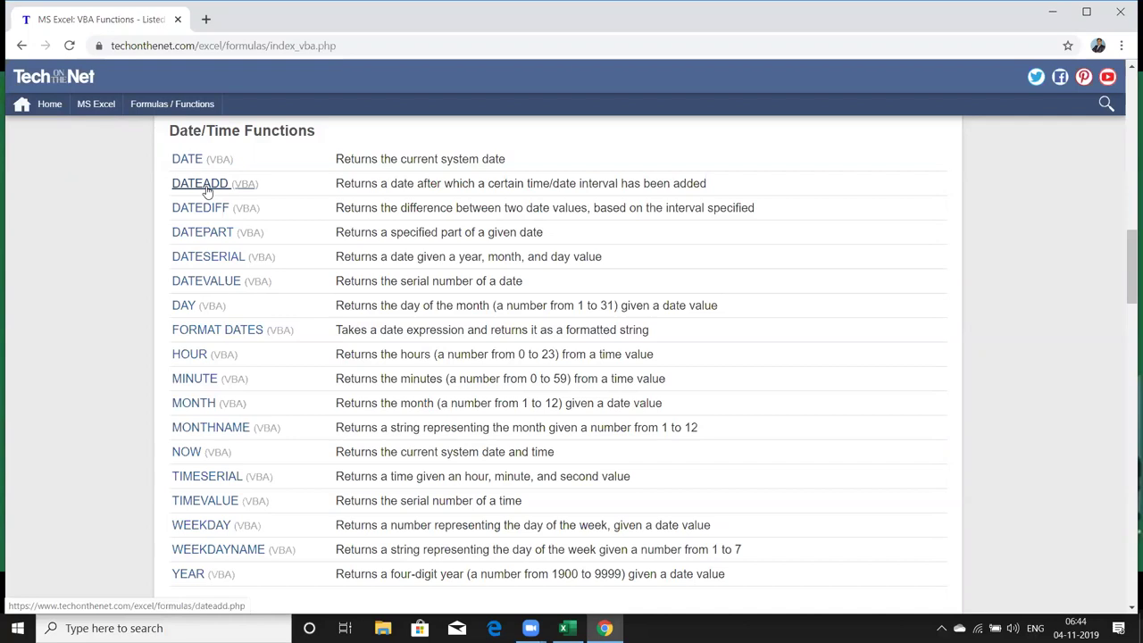
mouse_move(564, 627)
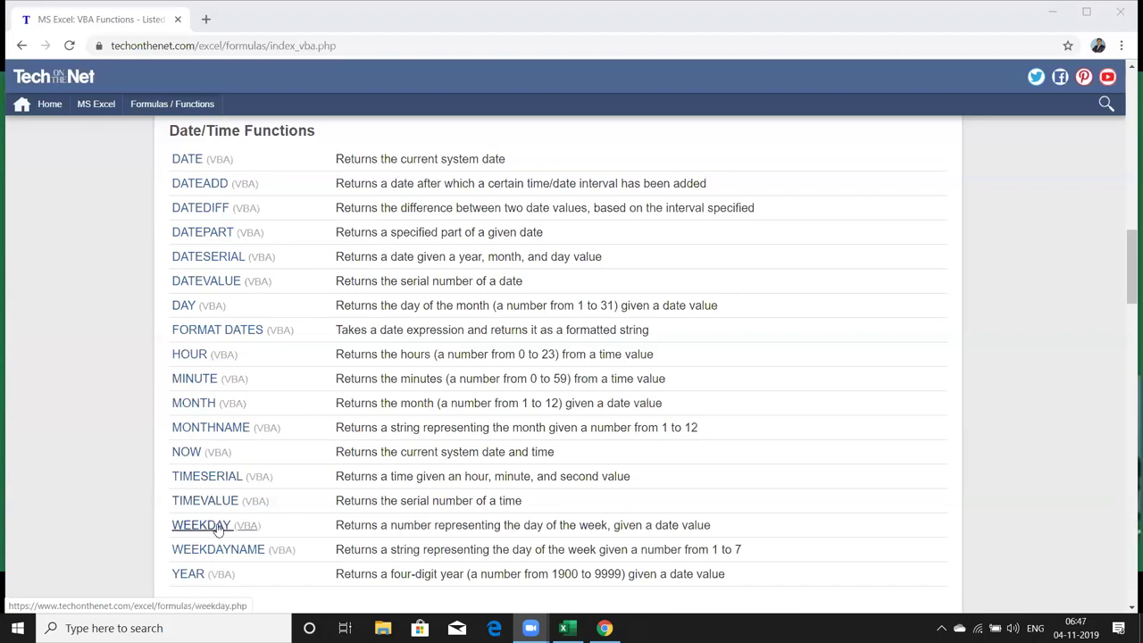
- Scroll through the Date/Time Functions table, DATE to YEAR, and back
scroll(219, 529, down, 1)
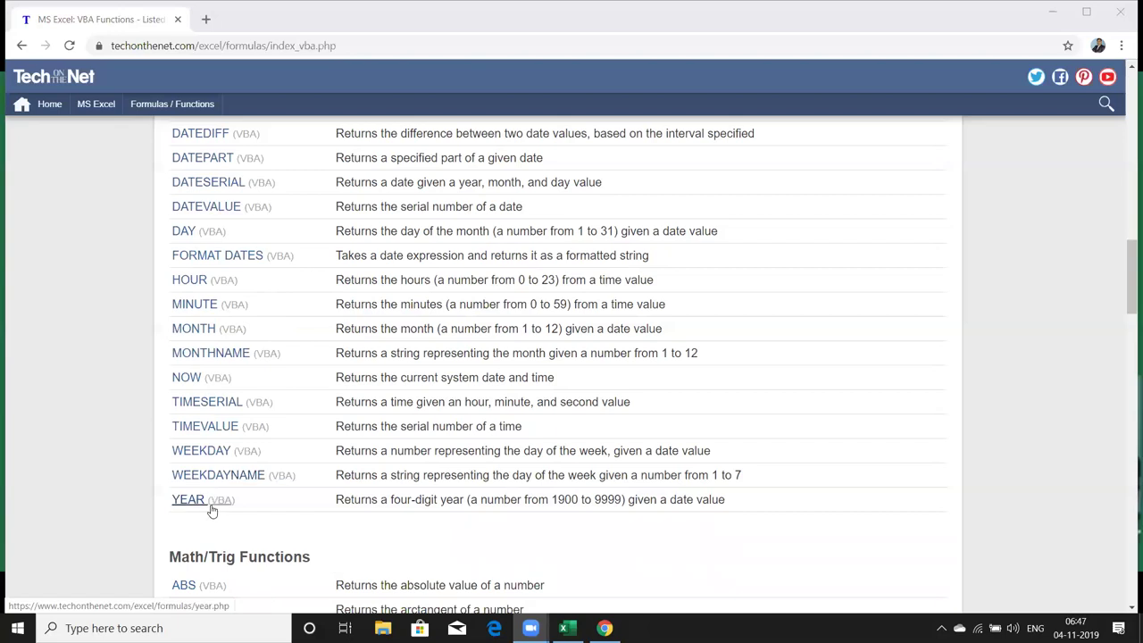
scroll(211, 510, up, 1)
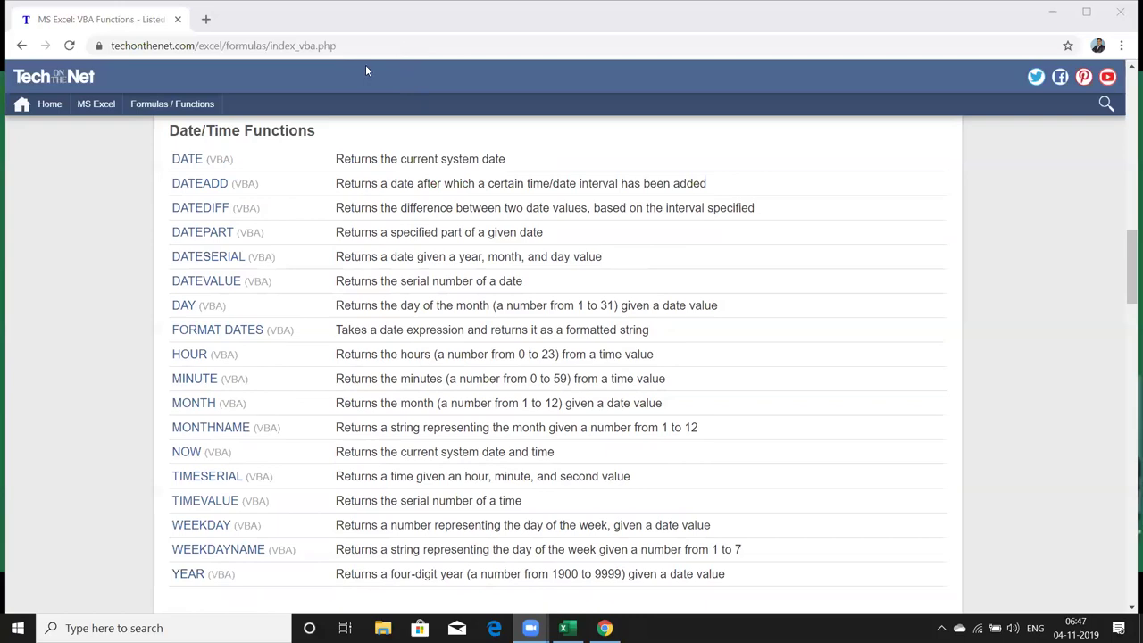
- Switch to Excel, open the Visual Basic editor and insert a new module, Module1
key(alt+Tab)
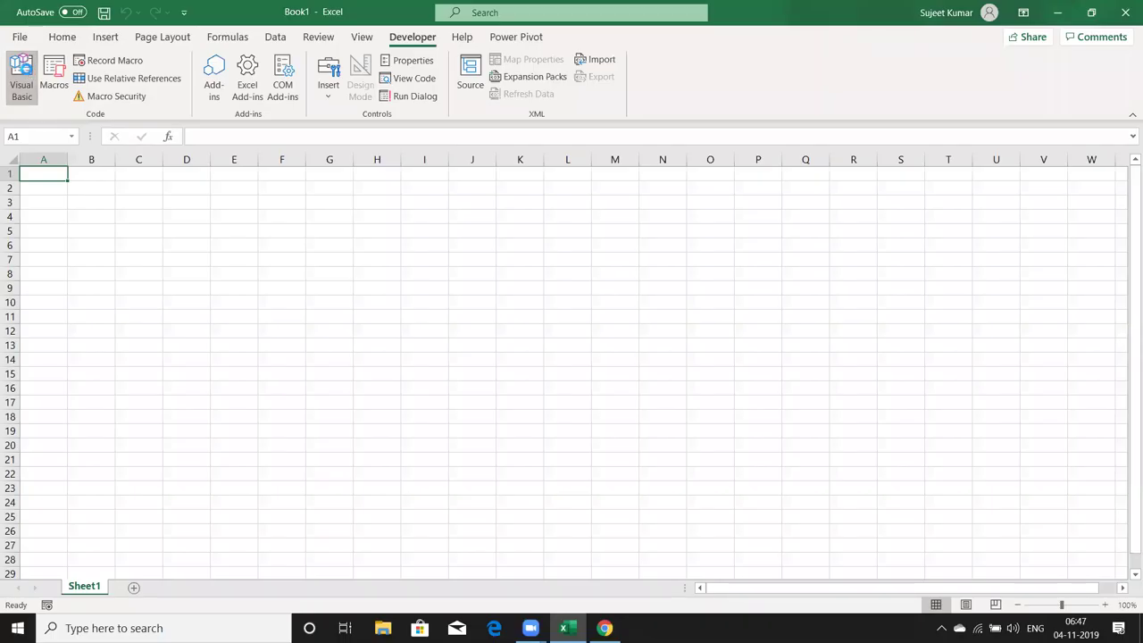
key(alt+F11)
click(102, 28)
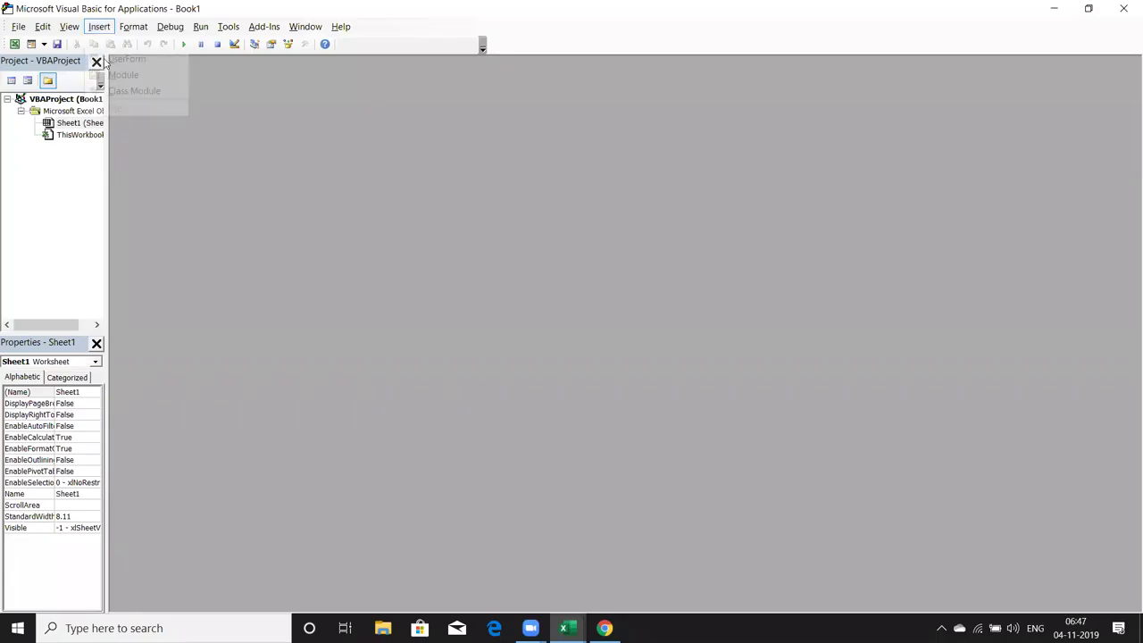
click(156, 88)
- Declare Function Date_AD() in Module1 so End Function is generated
text(FUNCTION )
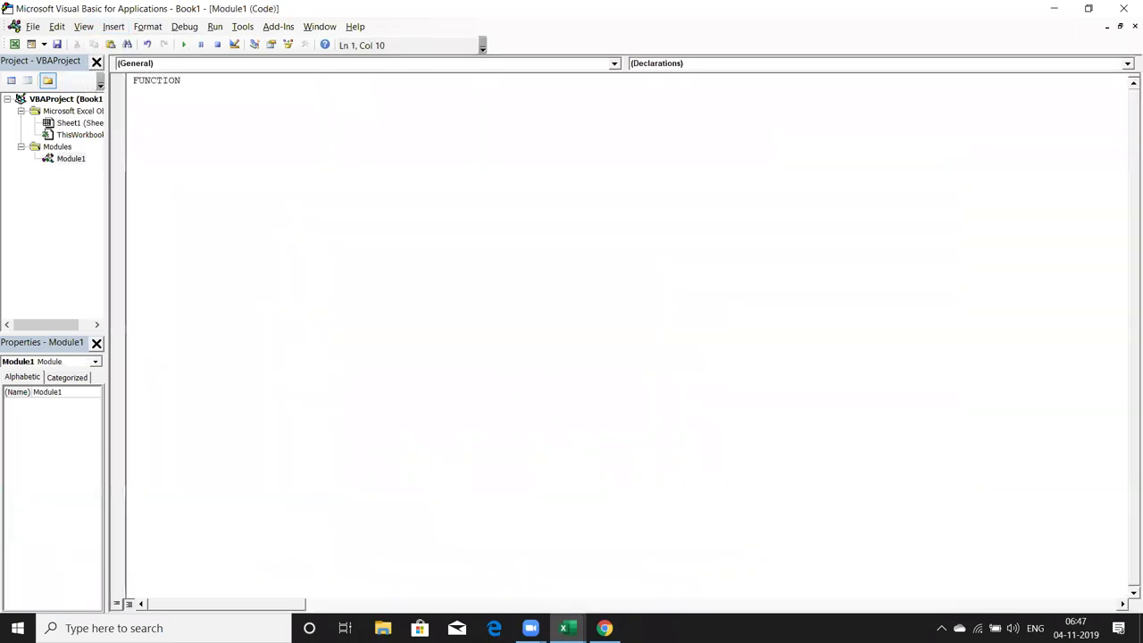
text(vb)
key(BackSpace)
key(BackSpace)
text(V)
key(BackSpace)
text(Dare)
key(BackSpace)
key(BackSpace)
text(te)
text(a)
key(BackSpace)
text(_AD)
text(())
key(Return)
key(Return)
key(Return)
key(Return)
key(Return)
- Add the parameter dt As Date to Date_AD, then return to Excel
key(Up)
key(Up)
key(Up)
key(Right)
key(Right)
key(Right)
key(Right)
key(Right)
key(Right)
key(Right)
key(Right)
key(Right)
key(Right)
text(dt as )
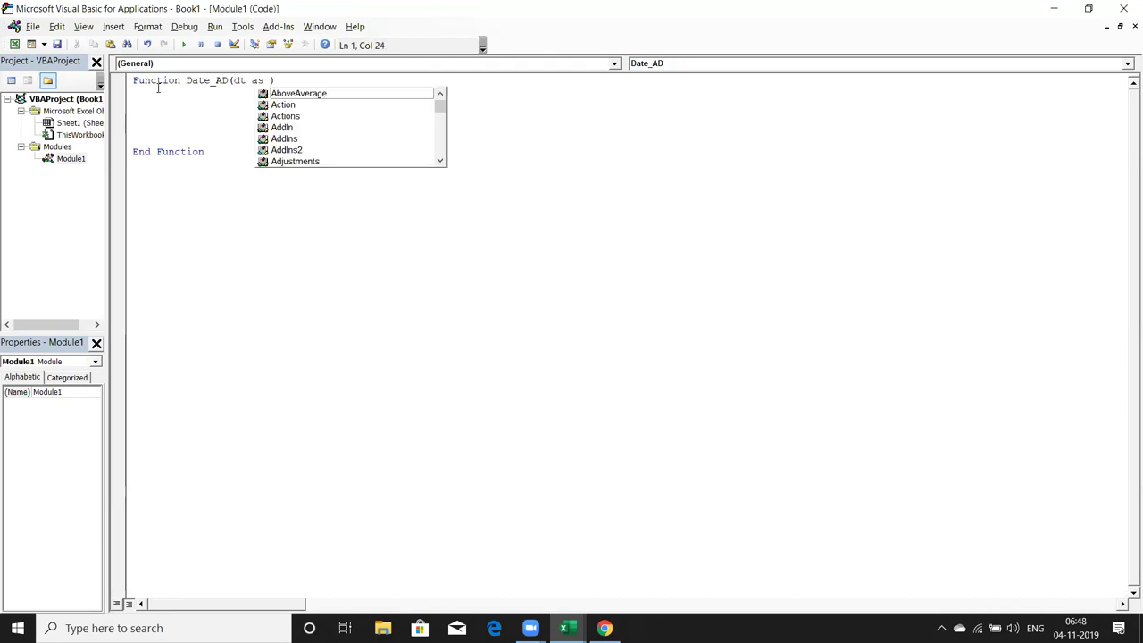
text(a)
key(BackSpace)
text(datr)
key(BackSpace)
text(e)
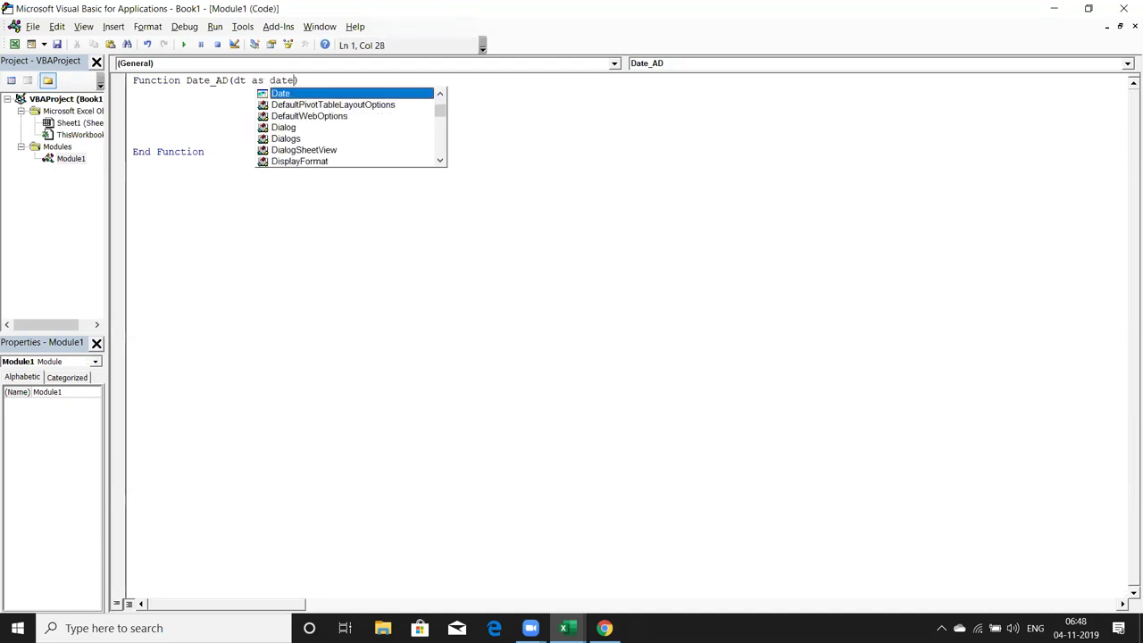
key(Return)
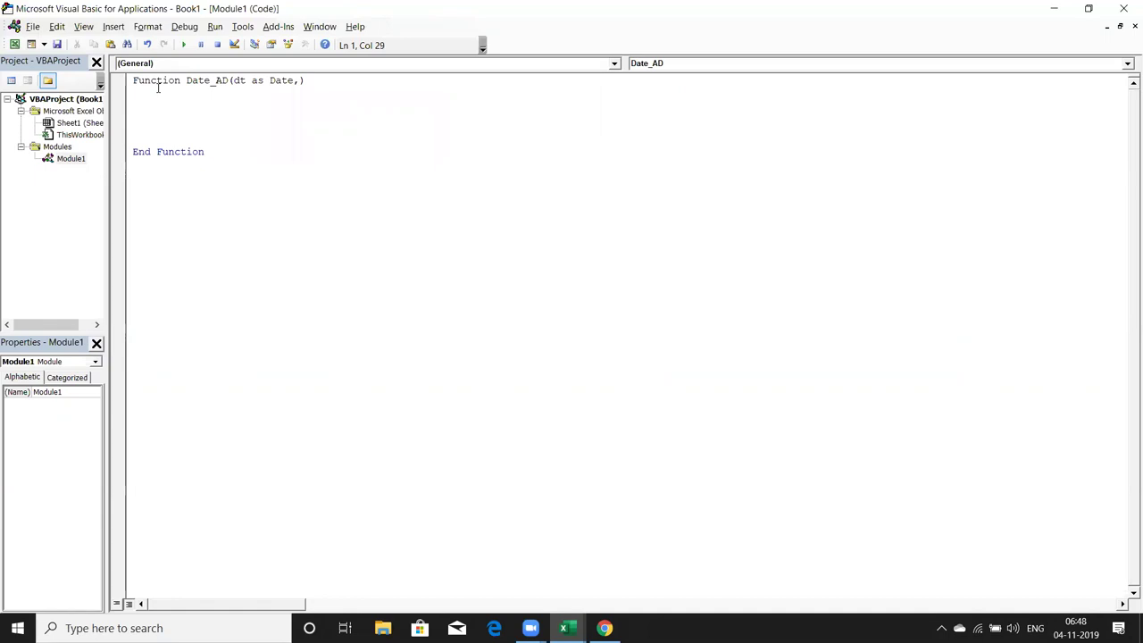
key(alt+F11)
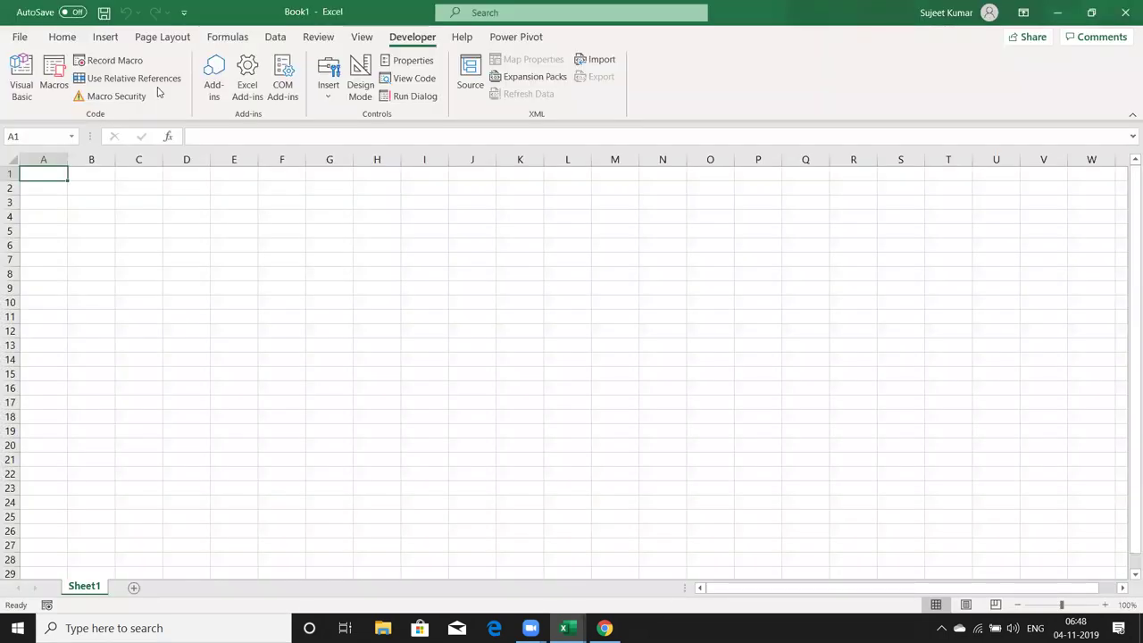
- Open TechOnTheNet's DATEADD article in a new tab and highlight 'number' in its syntax
key(alt+Tab)
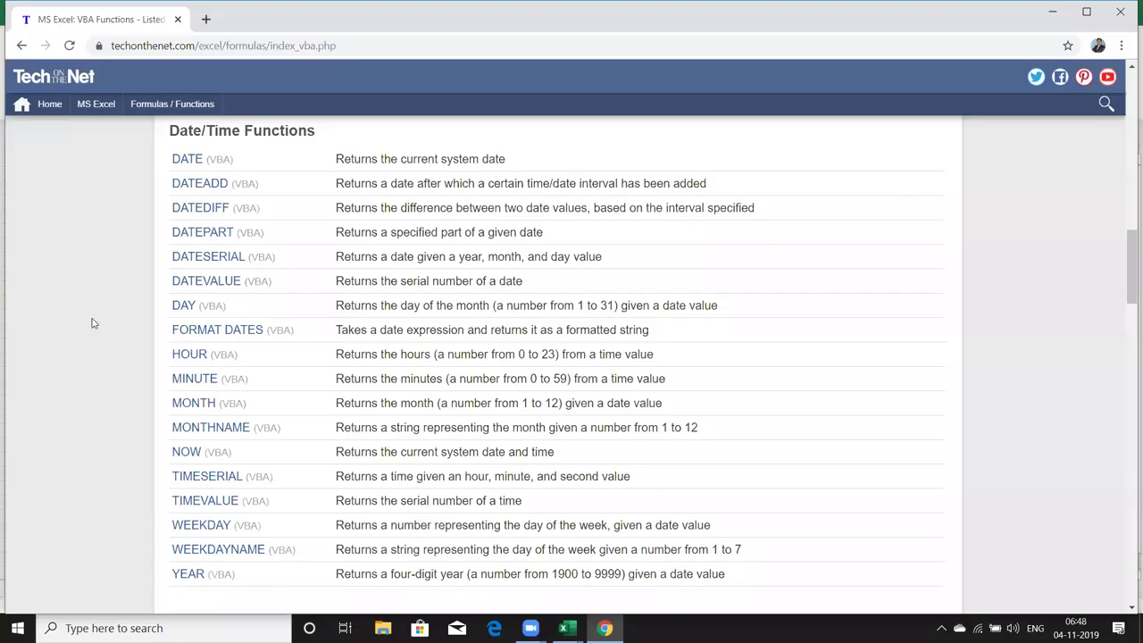
ctrl+click(203, 184)
click(332, 23)
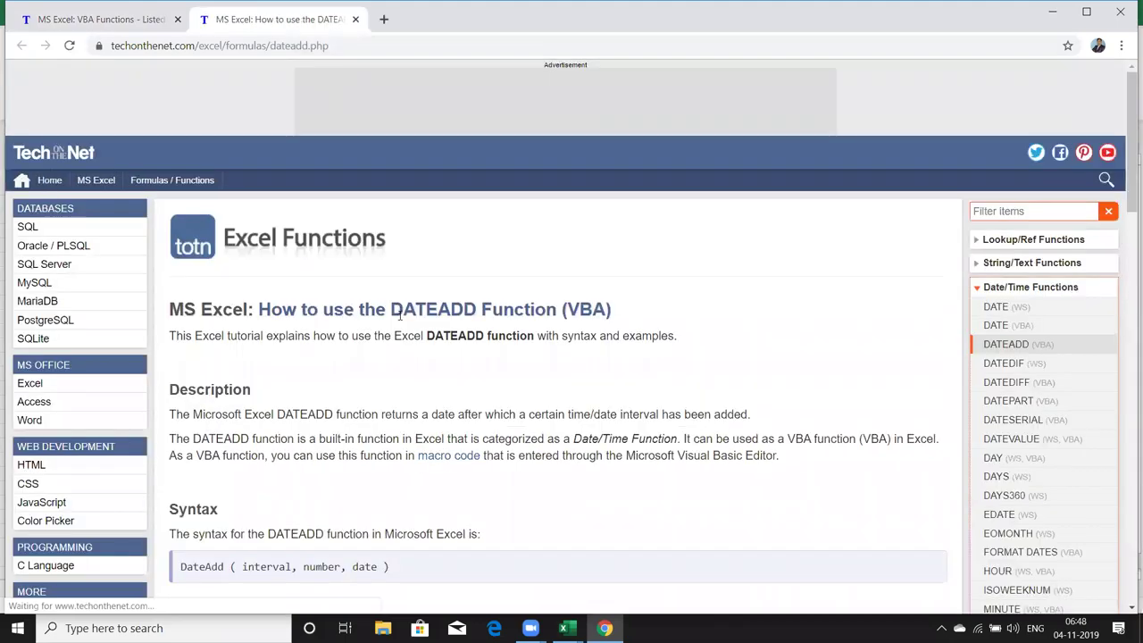
scroll(393, 393, down, 3)
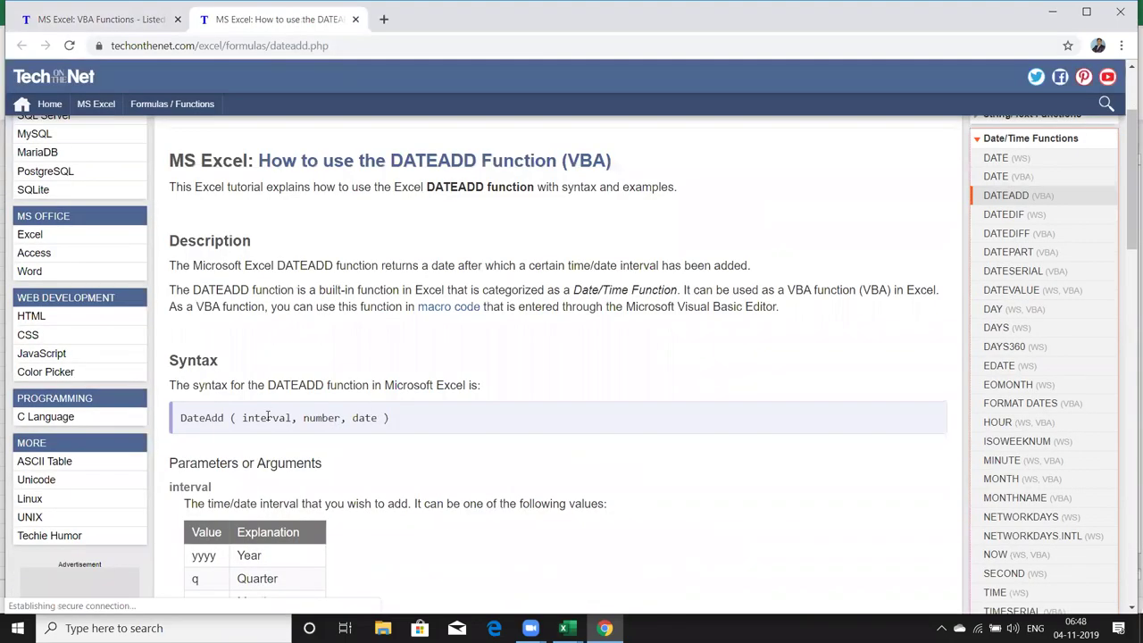
double_click(320, 418)
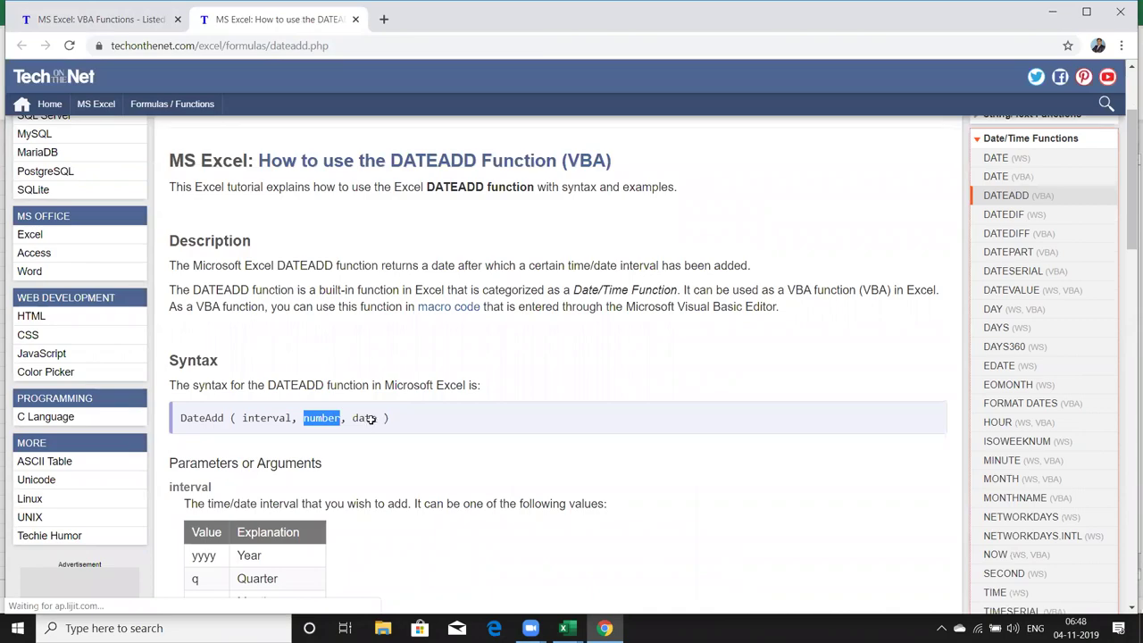
key(alt+Tab)
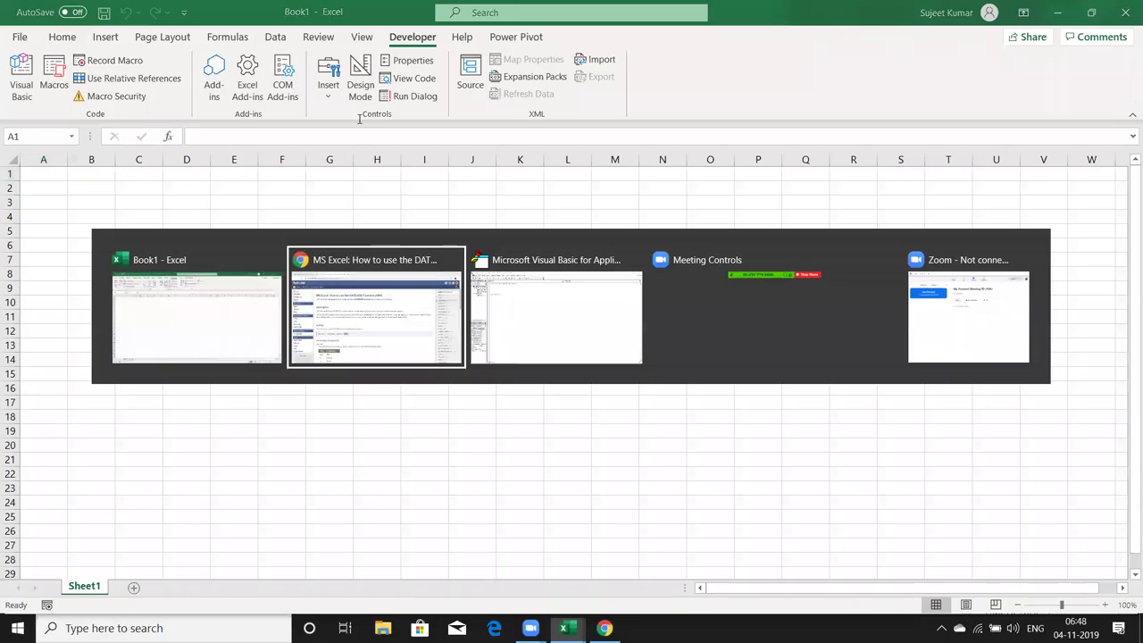
- Add parameters i As String and n As Integer to the Date_AD declaration
key(Tab)
text(i)
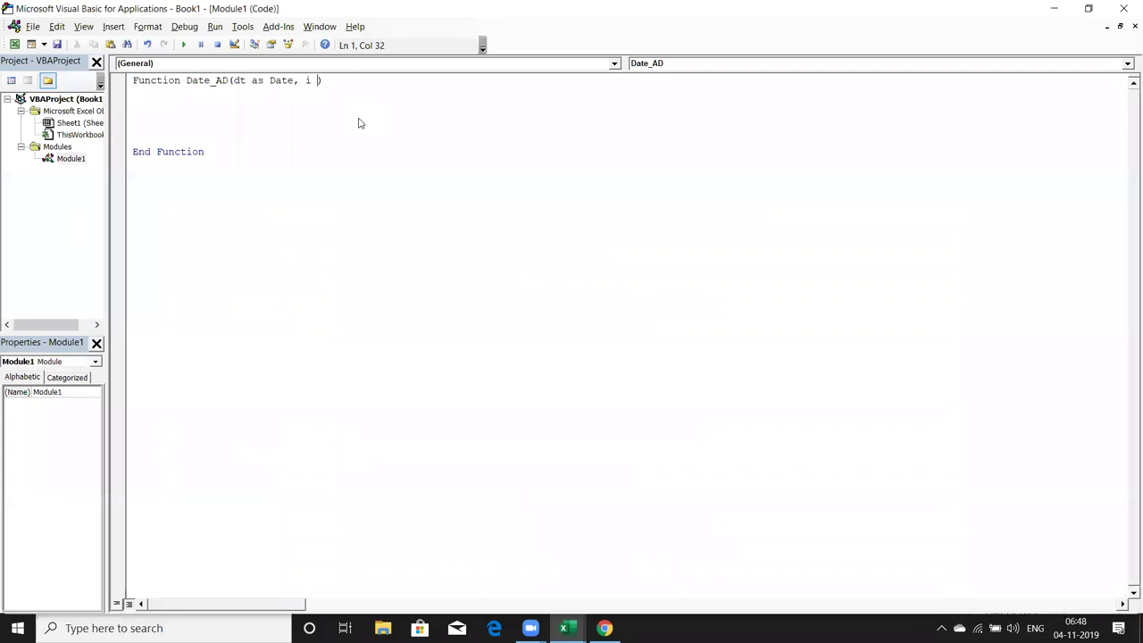
text( as )
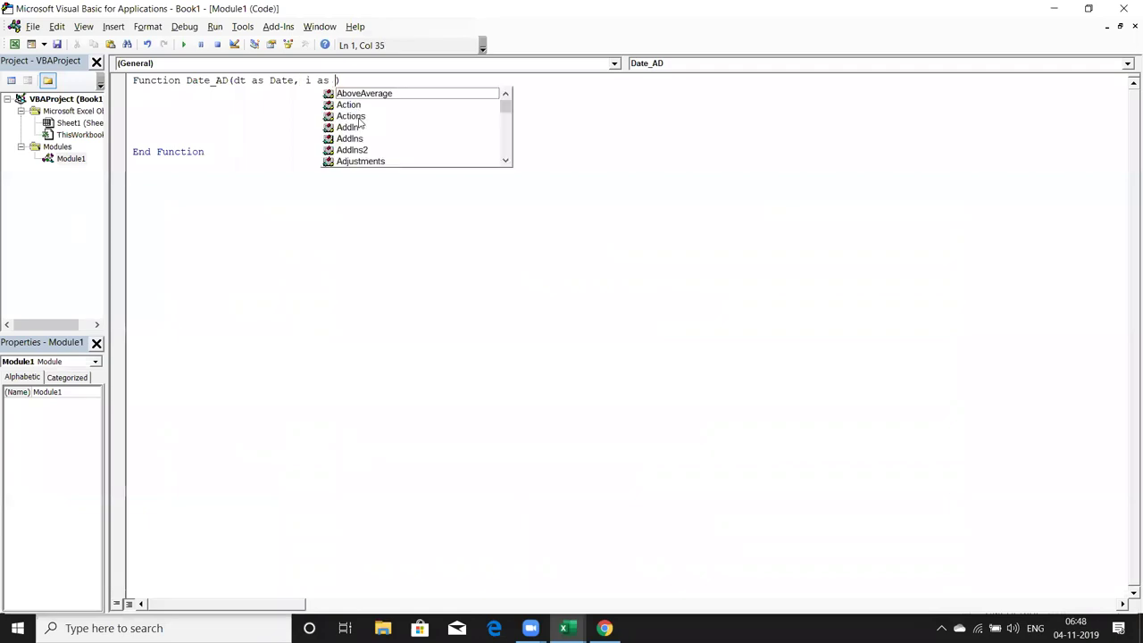
text(Str)
key(Tab)
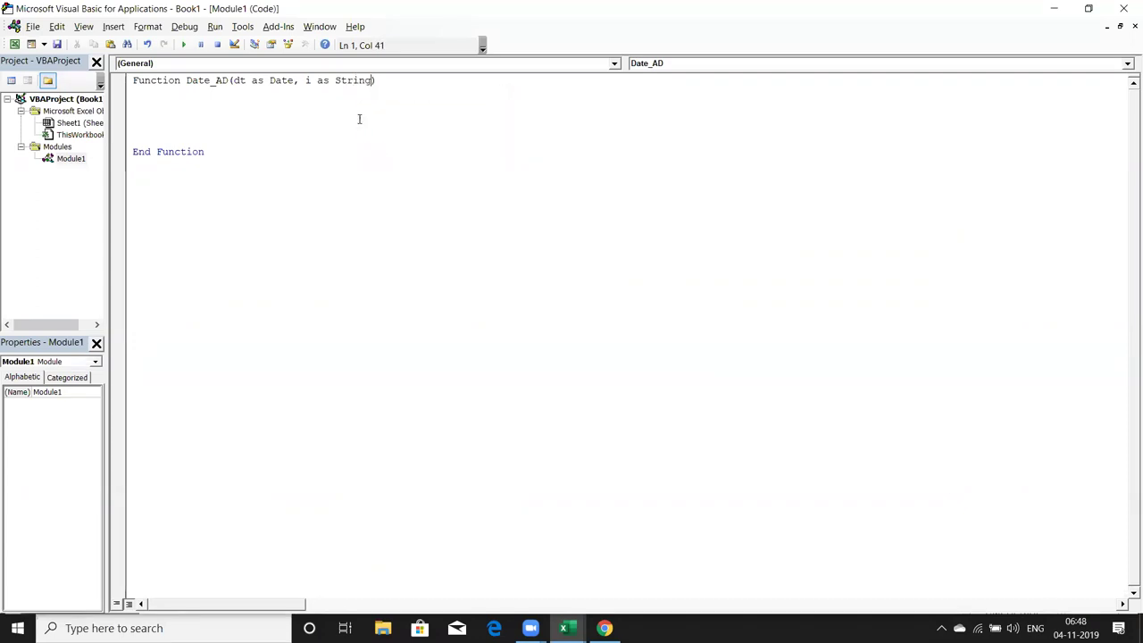
text(,)
text(n a)
key(BackSpace)
text(s )
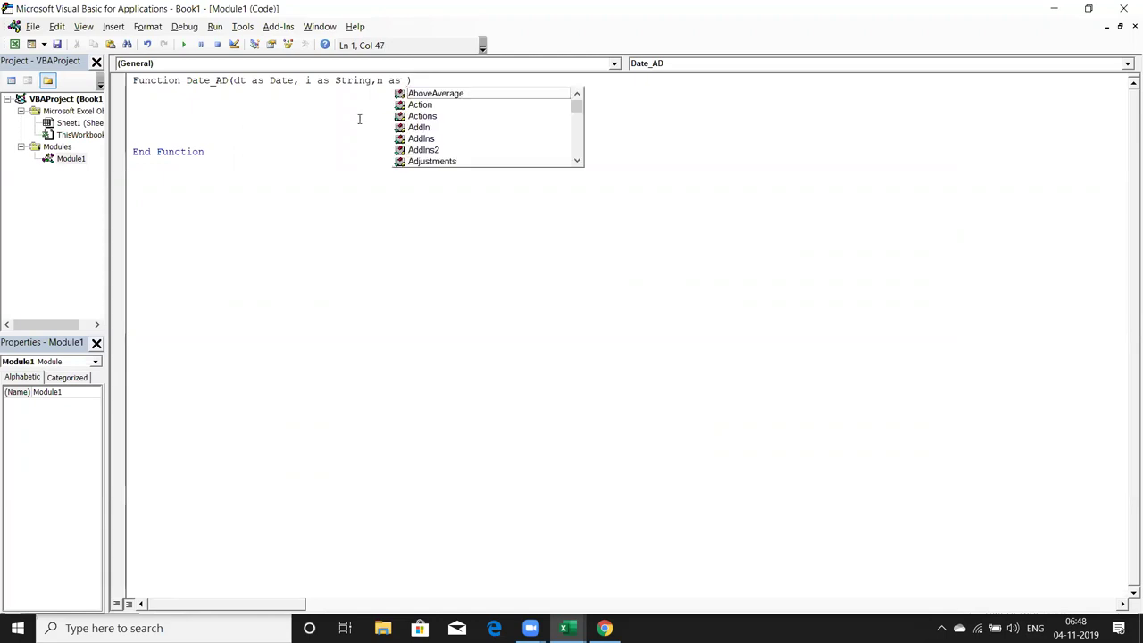
text(int)
key(Tab)
- Make Date_AD return DateAdd(i, n, dt) in the function body
key(Down)
key(Down)
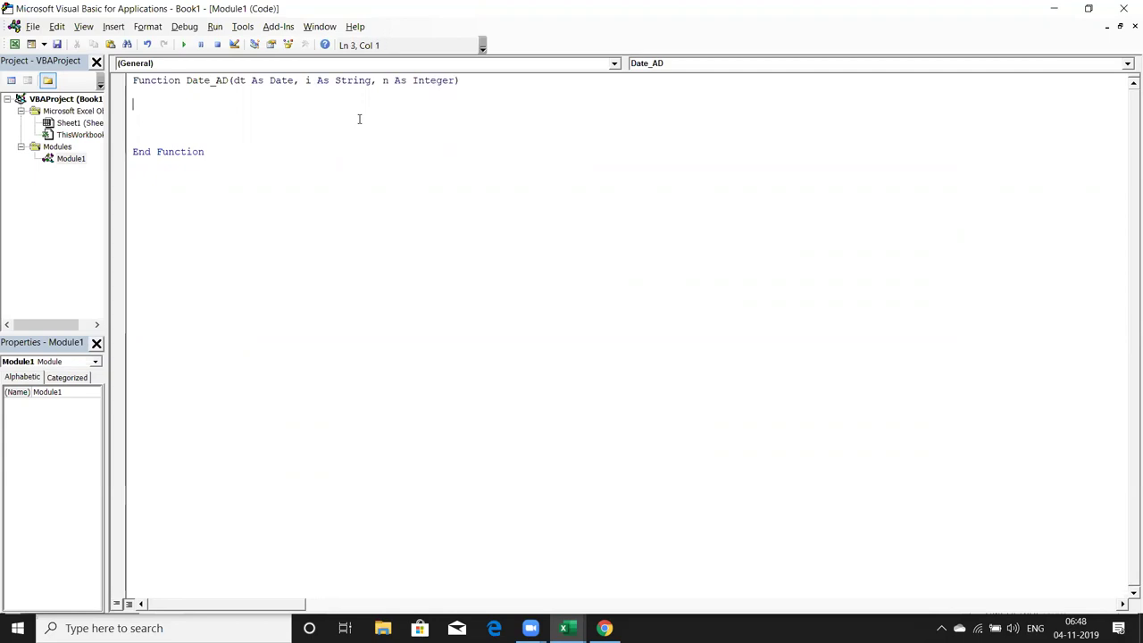
text(Date_)
text( Ad=)
text(dateadd)
text(()
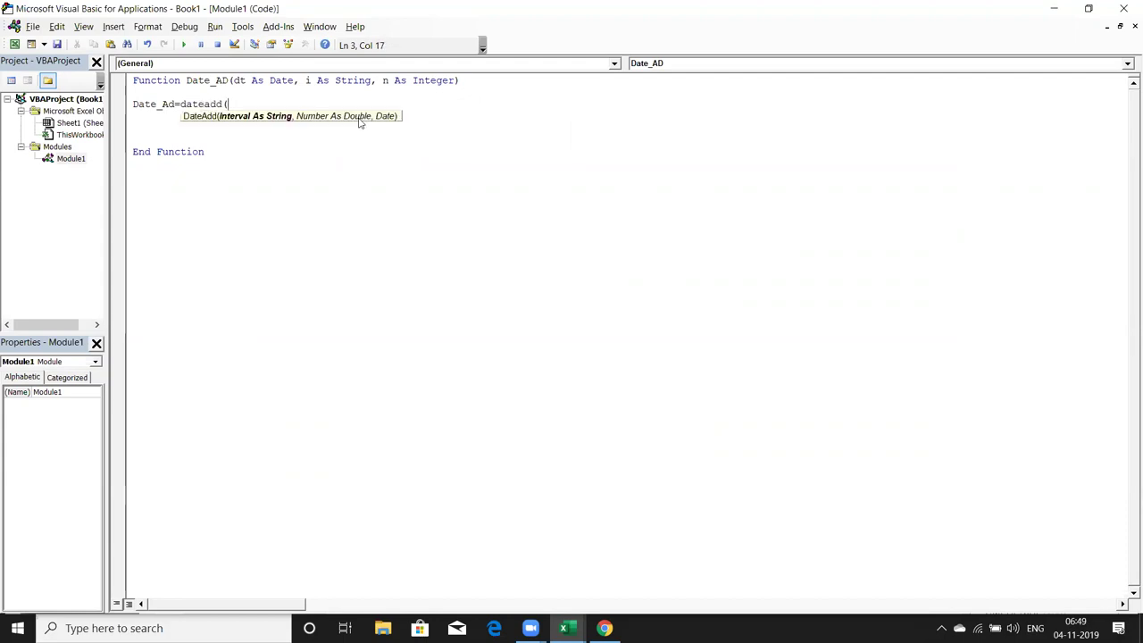
text(i,)
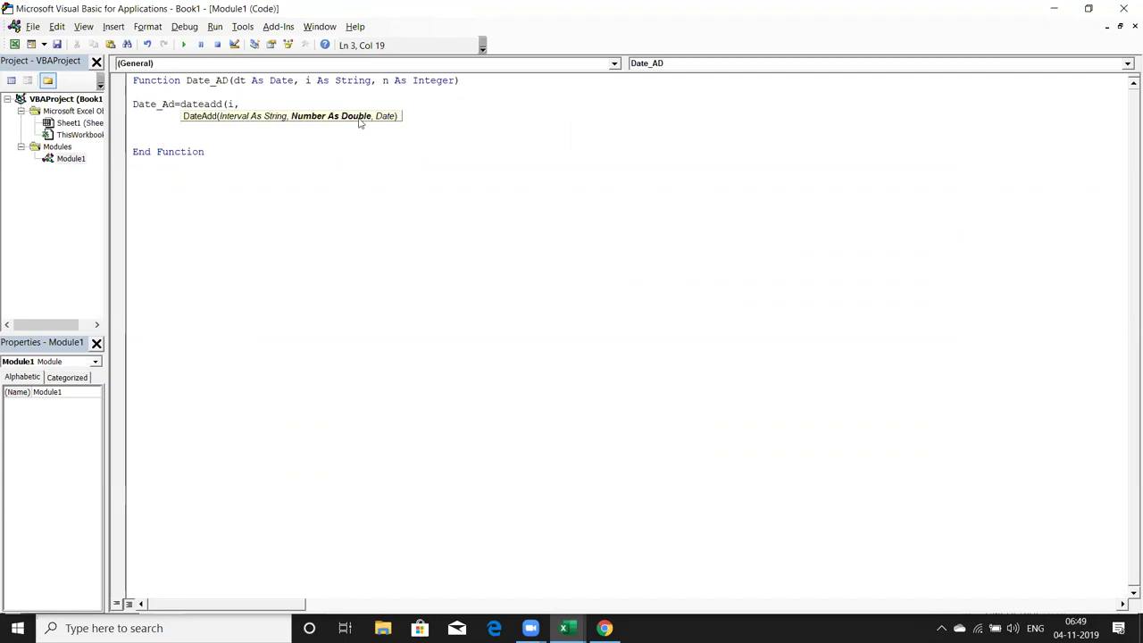
text(n,dt)
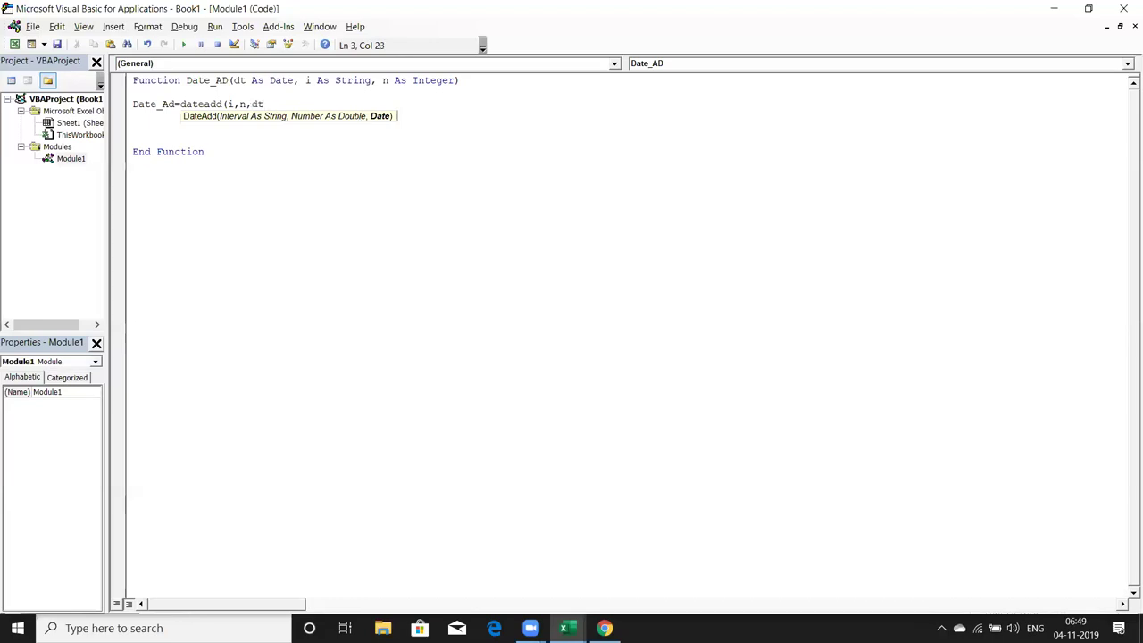
text())
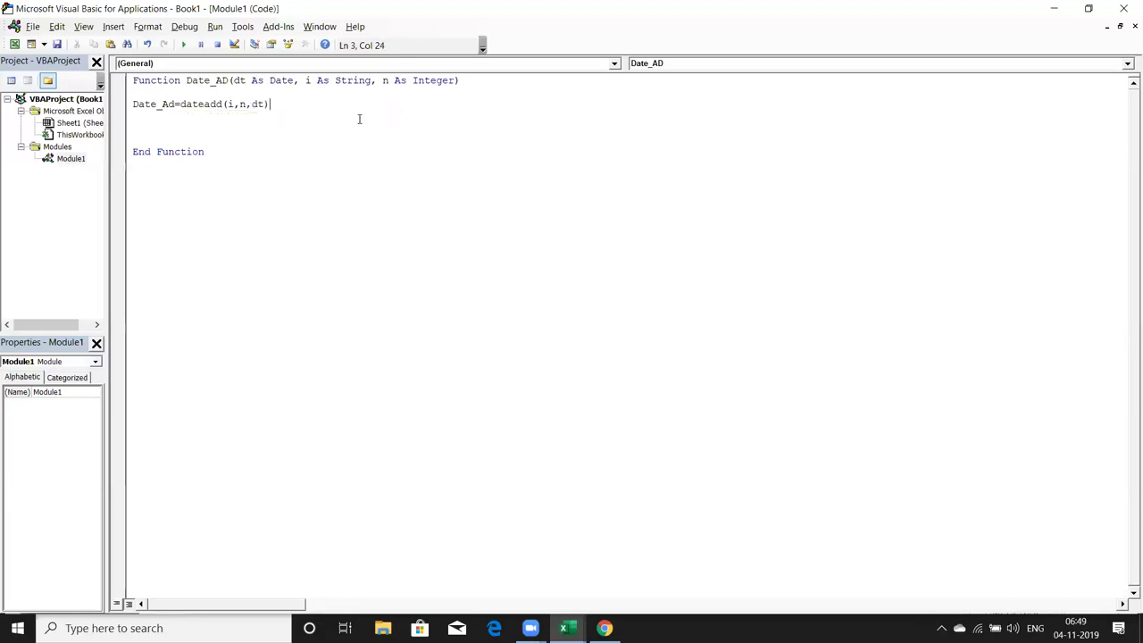
key(Return)
- Back in Excel, put today's date in A1 and 2 in B1
key(alt+F11)
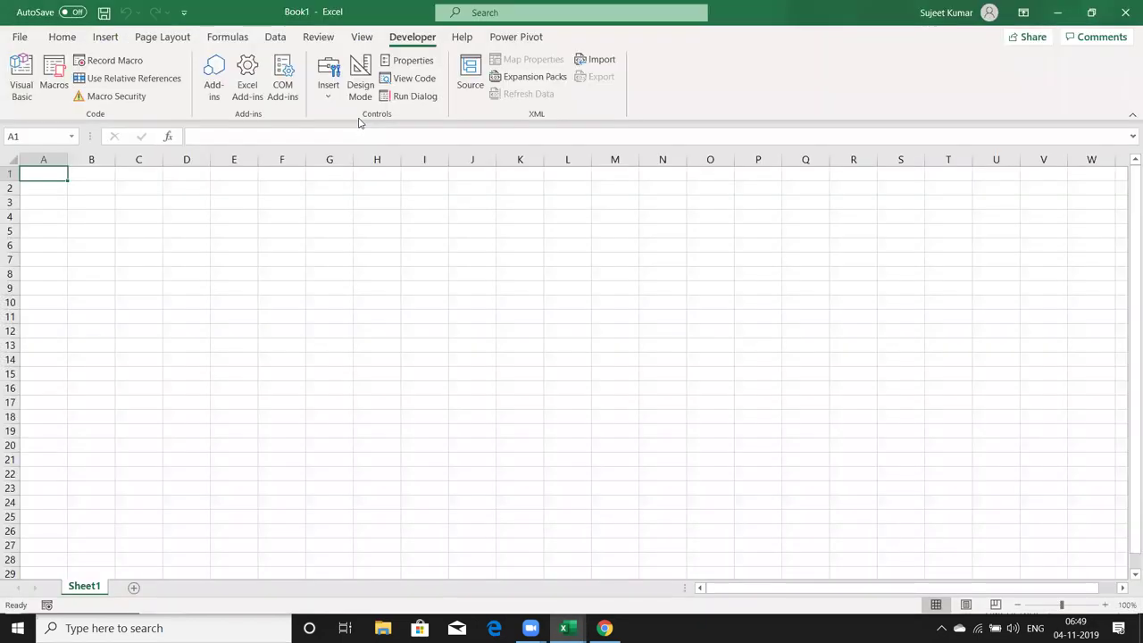
key(ctrl+semicolon)
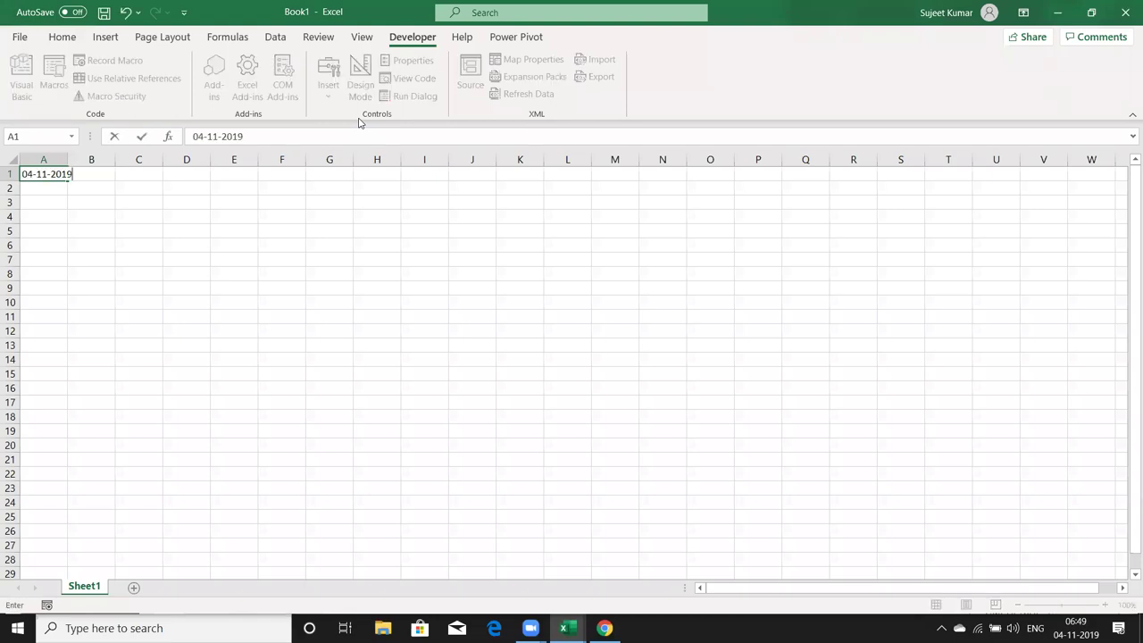
key(Tab)
text(2)
- Enter =Date_AD(A1,"M",B1) in C1 and format it as a date
key(Tab)
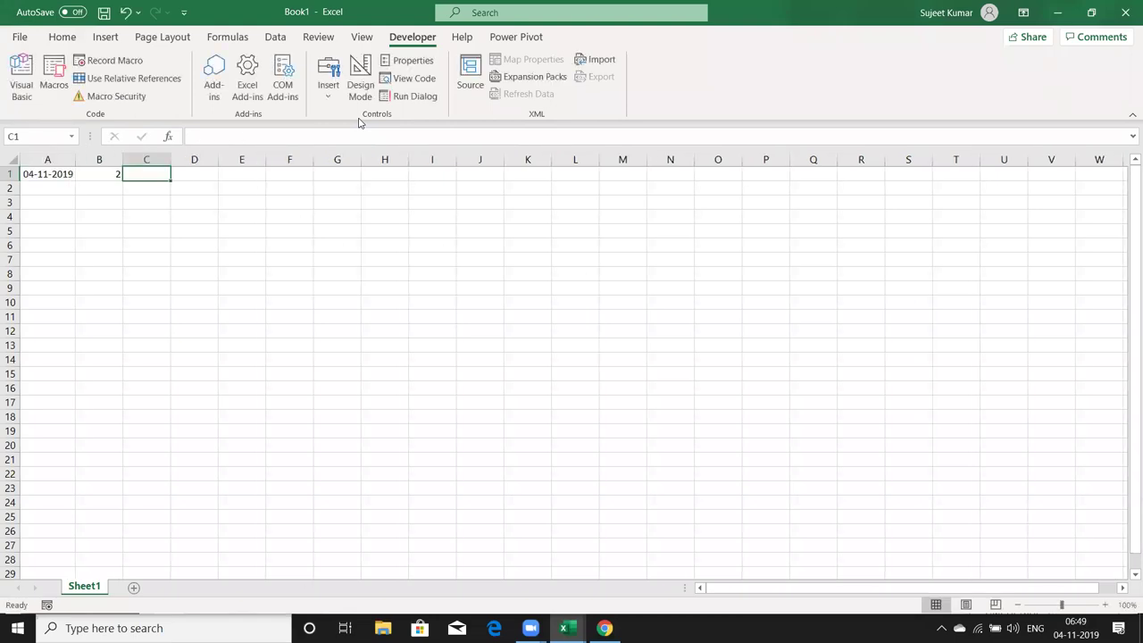
text(=date)
key(Down)
key(Tab)
key(Left)
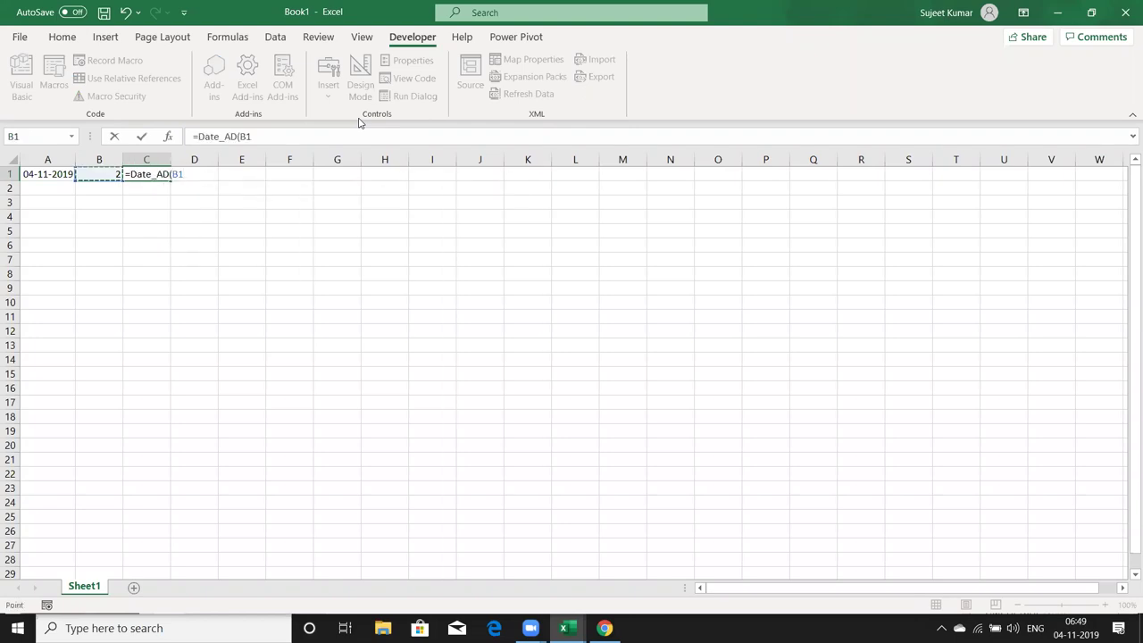
key(Left)
text(,)
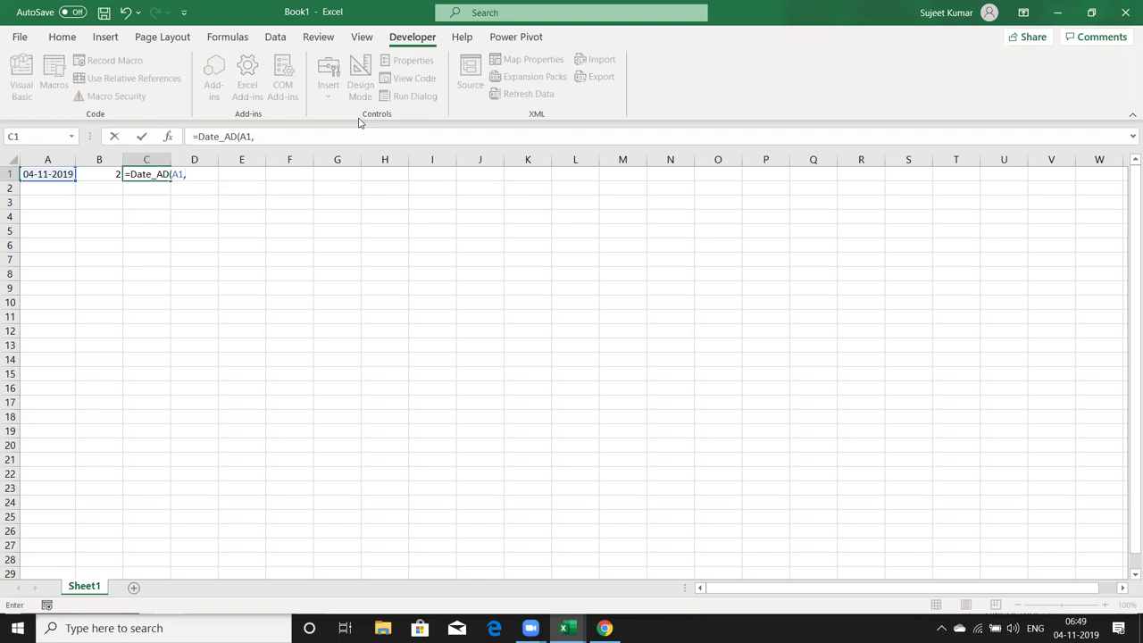
text("M")
text(,)
key(Left)
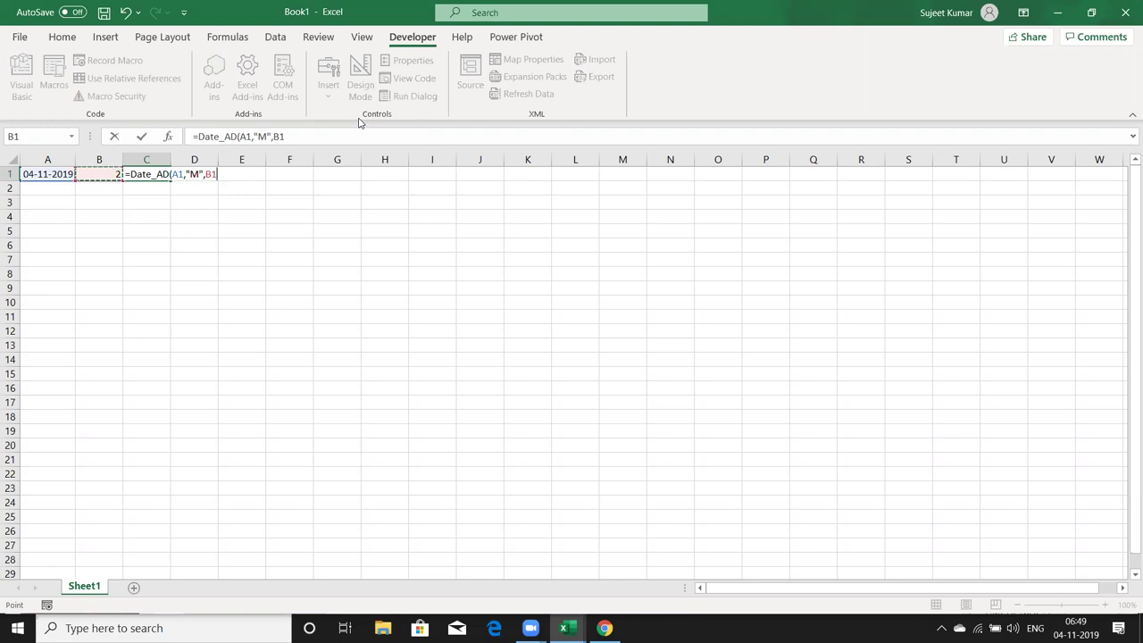
key(ctrl+Return)
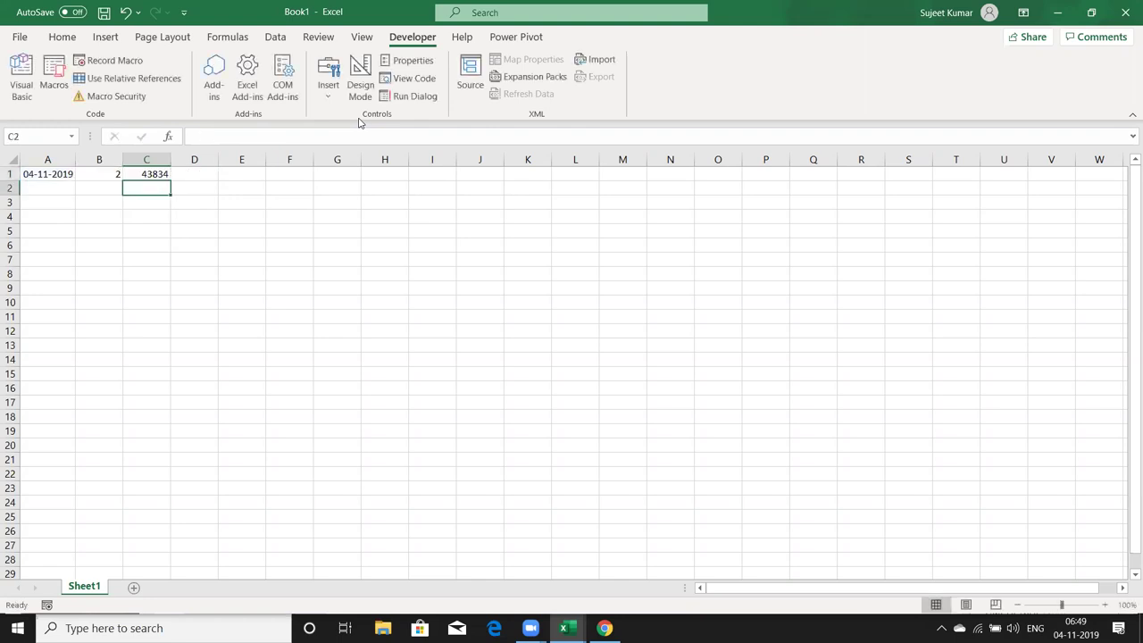
key(ctrl+shift+3)
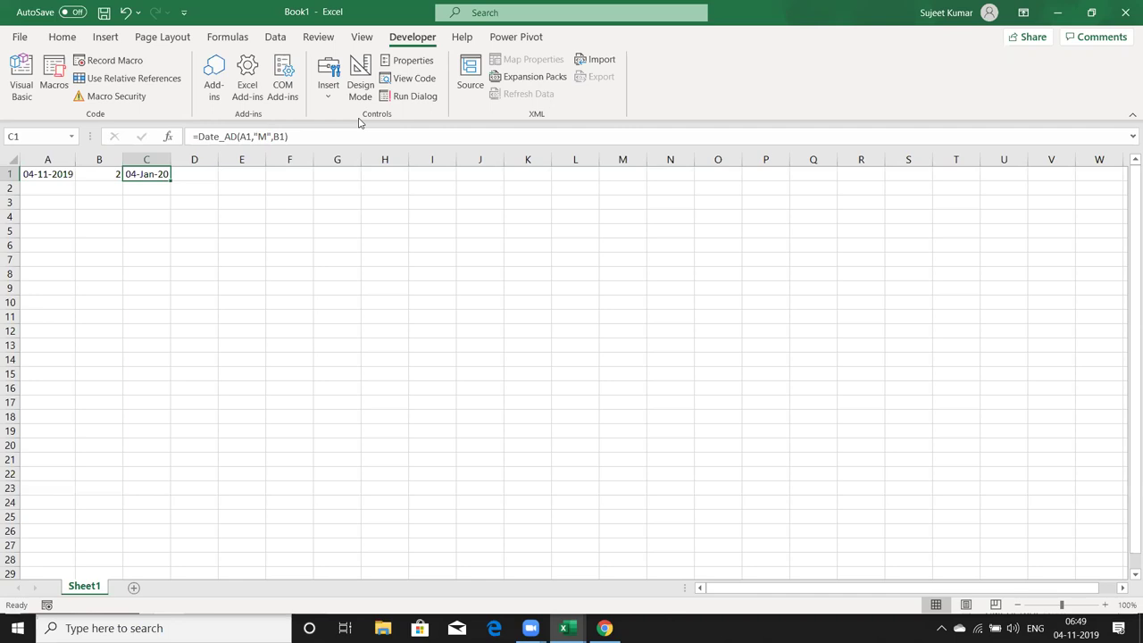
- Review the Date_AD code in Module1, briefly highlighting its End Function line
key(alt+Tab)
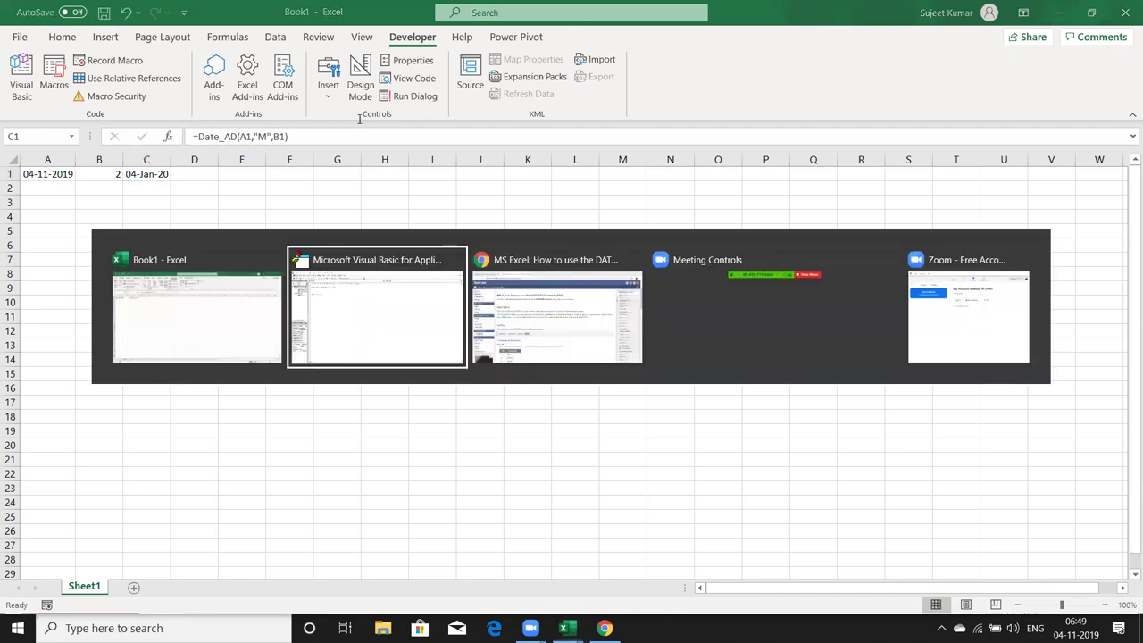
click(347, 141)
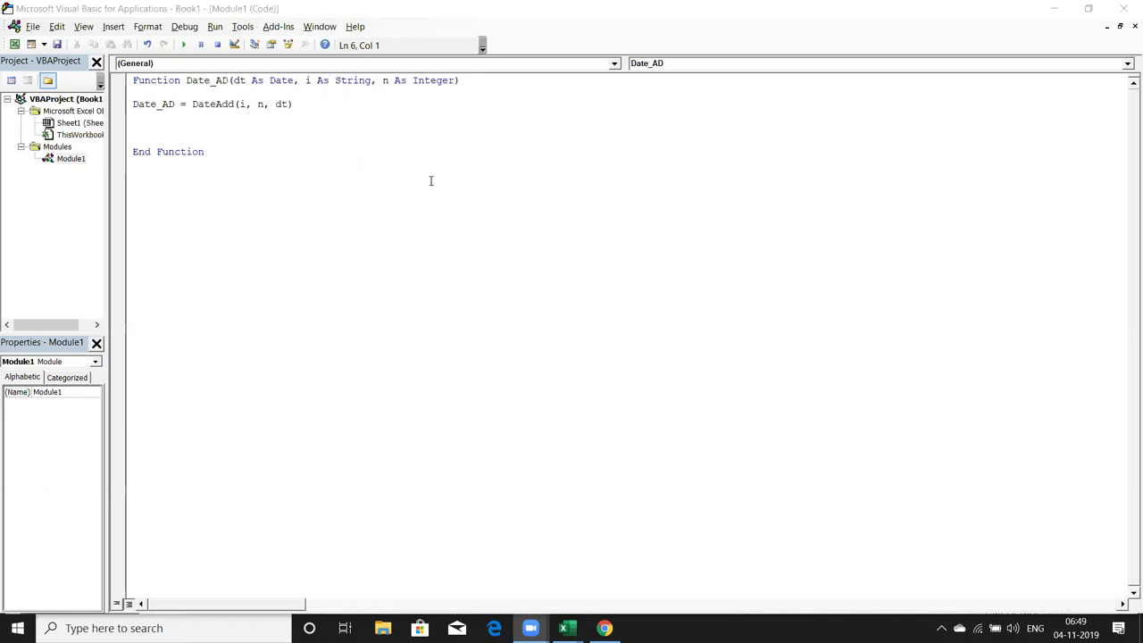
drag(321, 150, 272, 134)
click(273, 136)
key(alt+Tab)
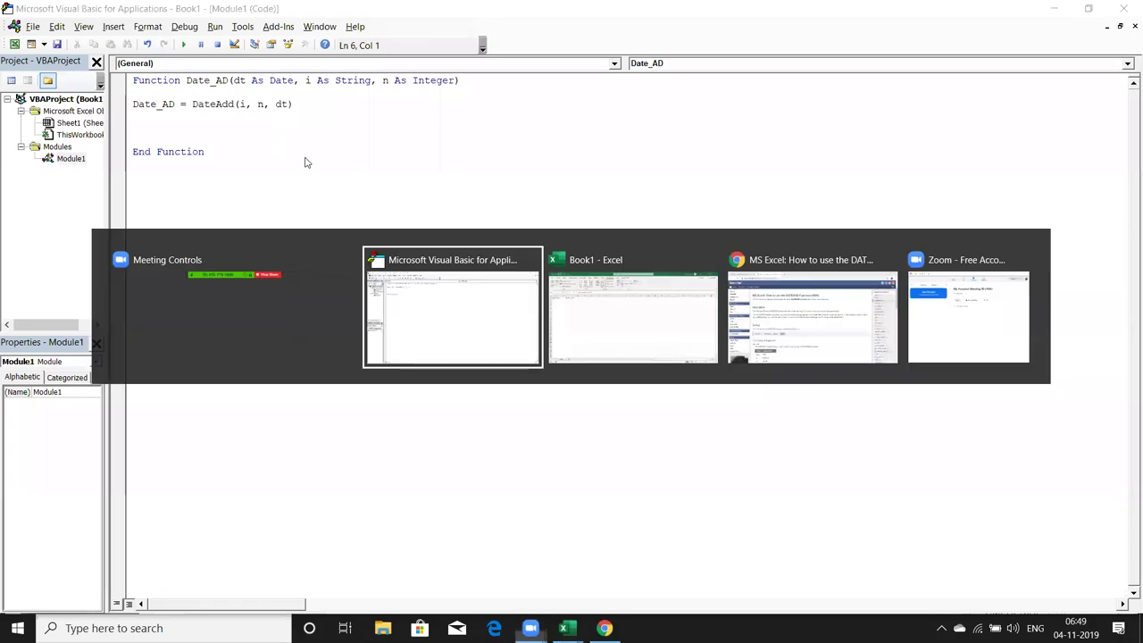
- Review DATEADD's interval table, highlighting yyyy and Day of the year, then close the page
key(alt+Tab)
key(alt+Tab)
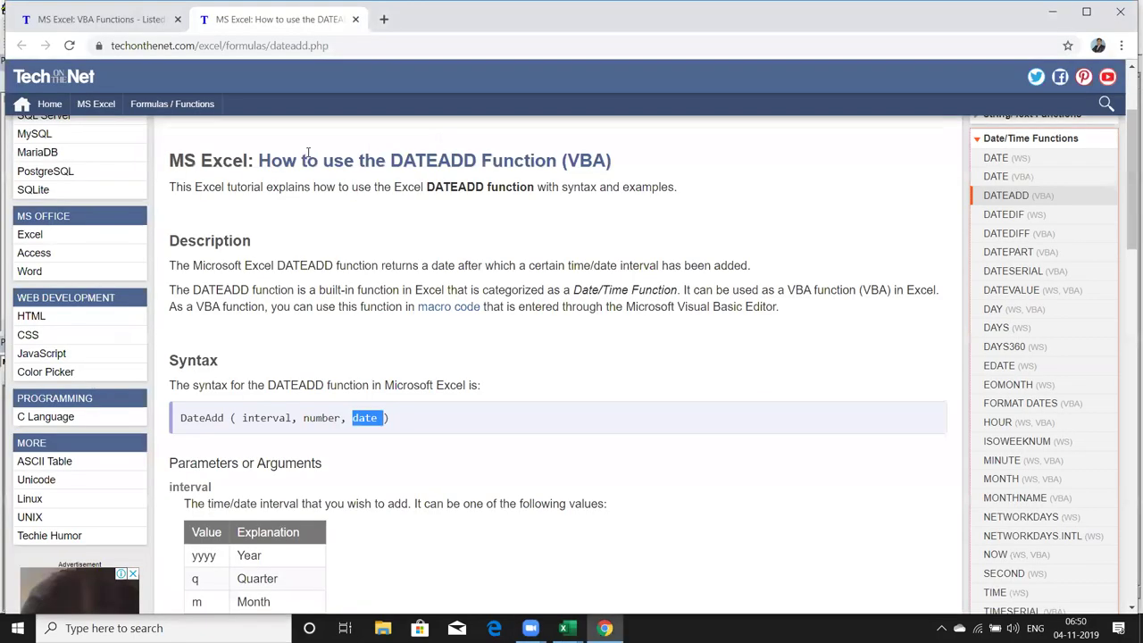
scroll(307, 158, down, 1)
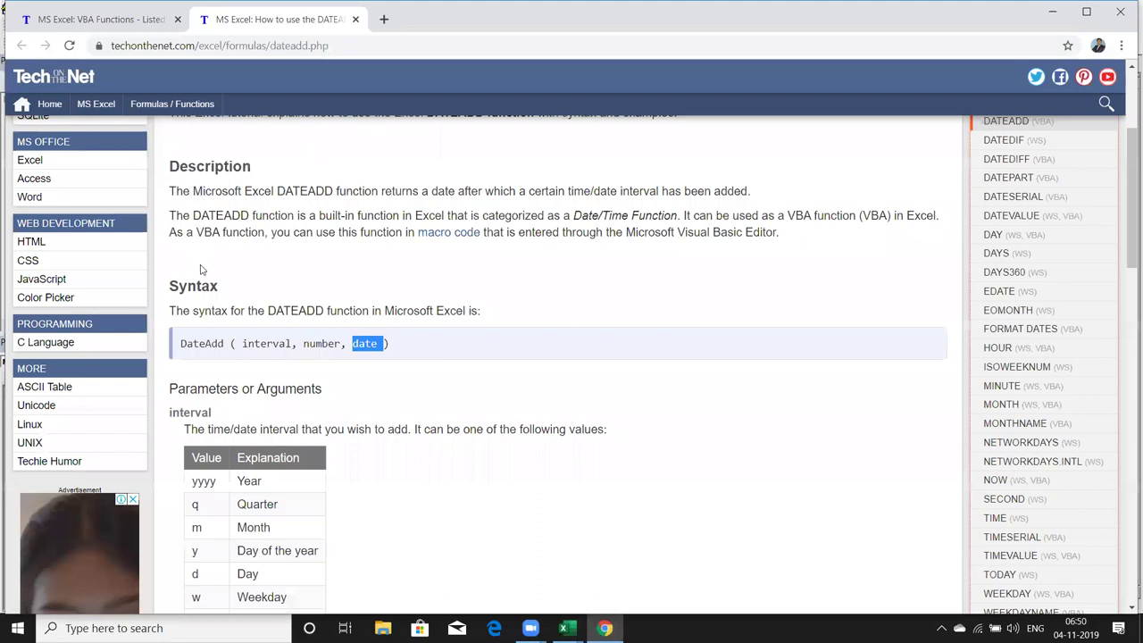
scroll(202, 272, down, 4)
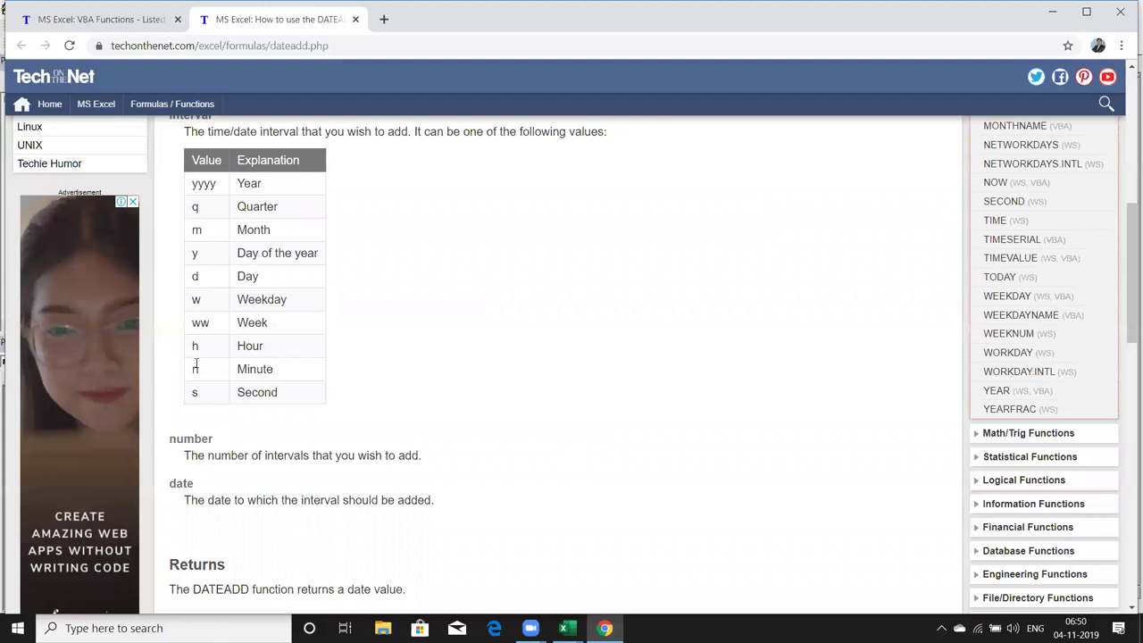
drag(314, 410, 187, 182)
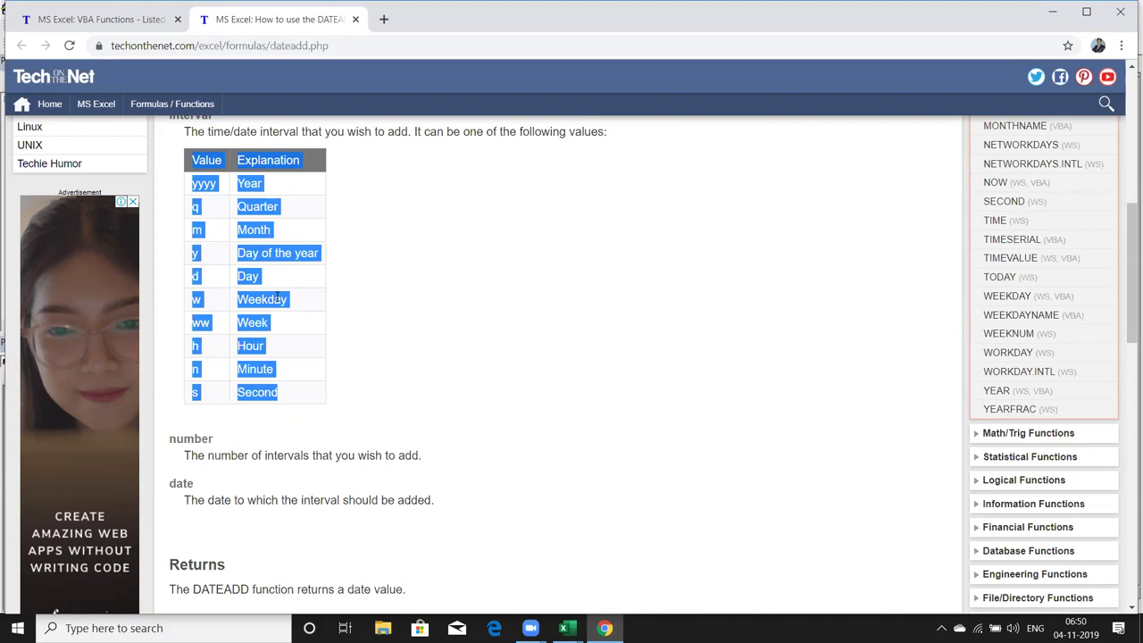
click(318, 277)
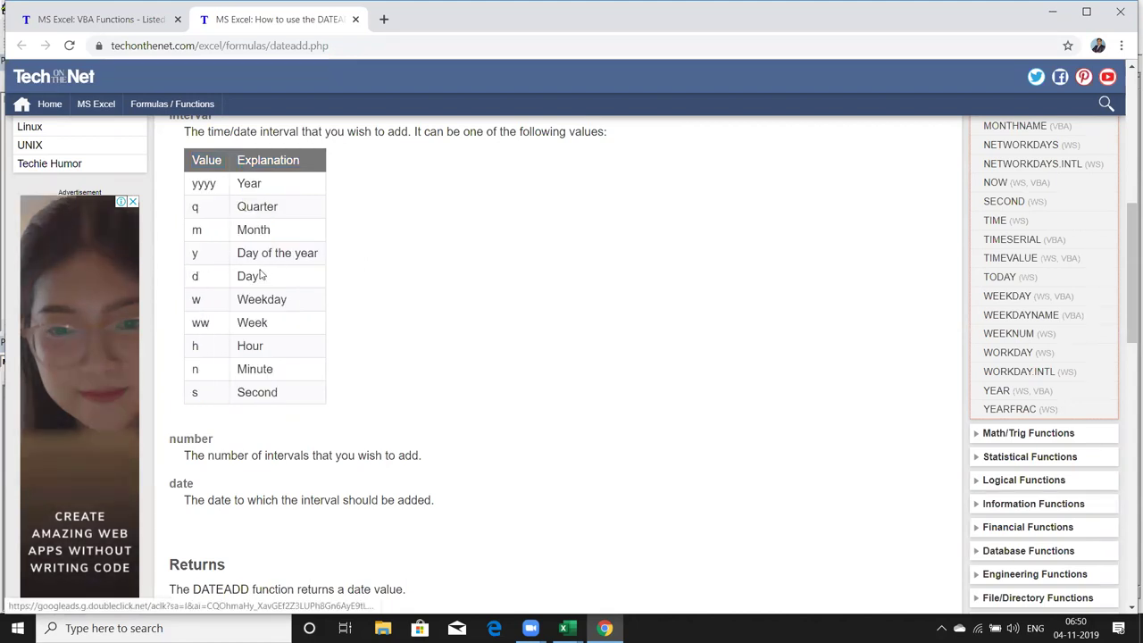
triple_click(289, 263)
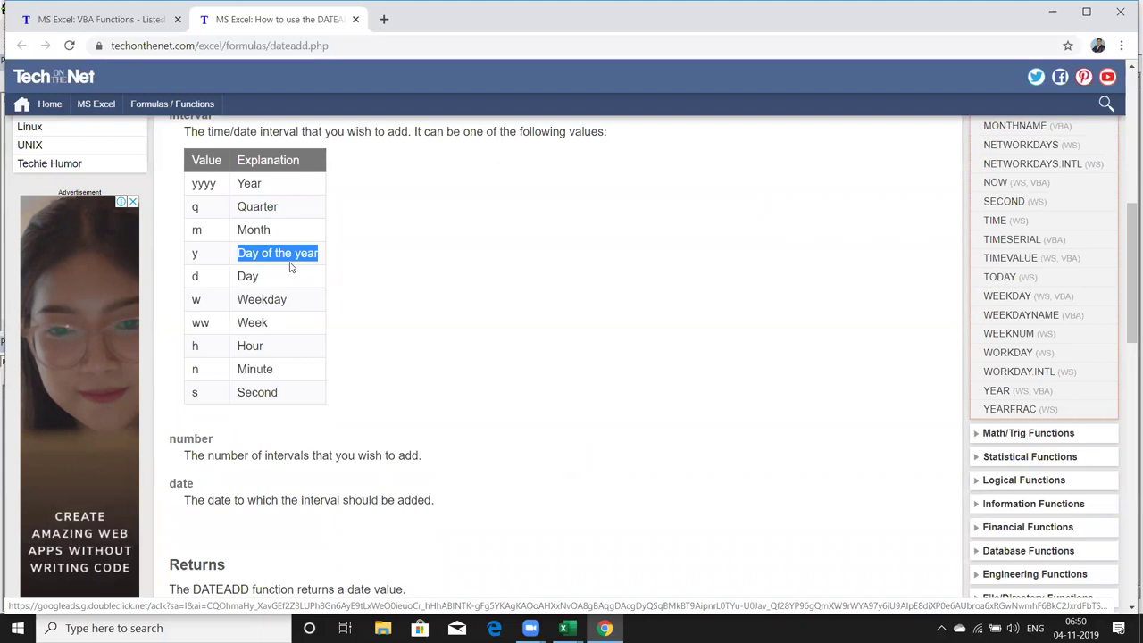
double_click(198, 184)
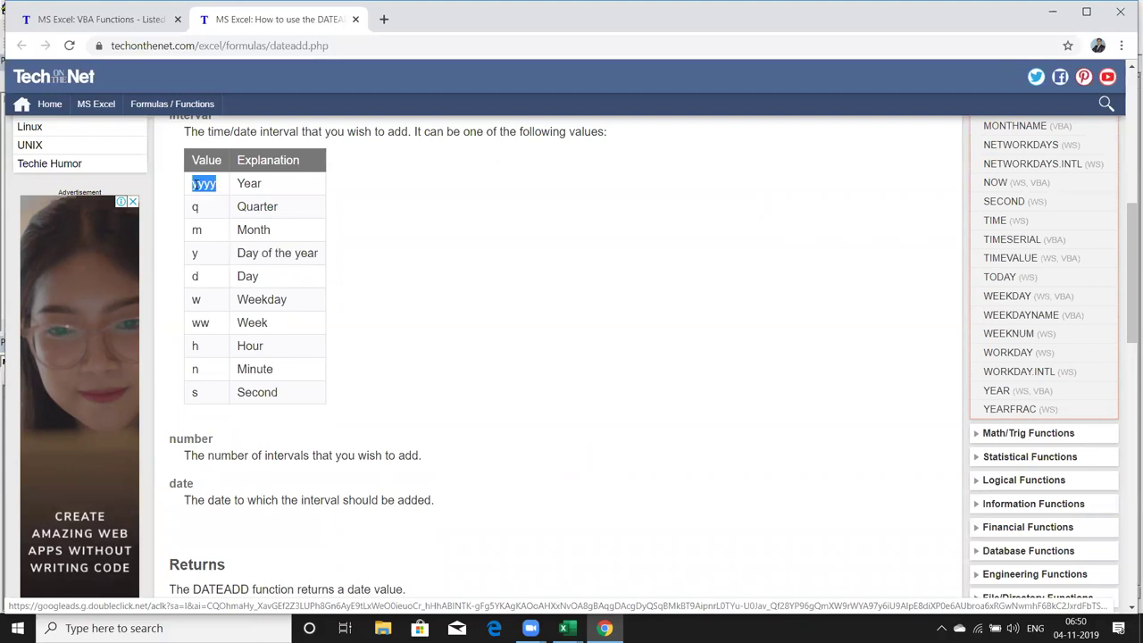
triple_click(277, 255)
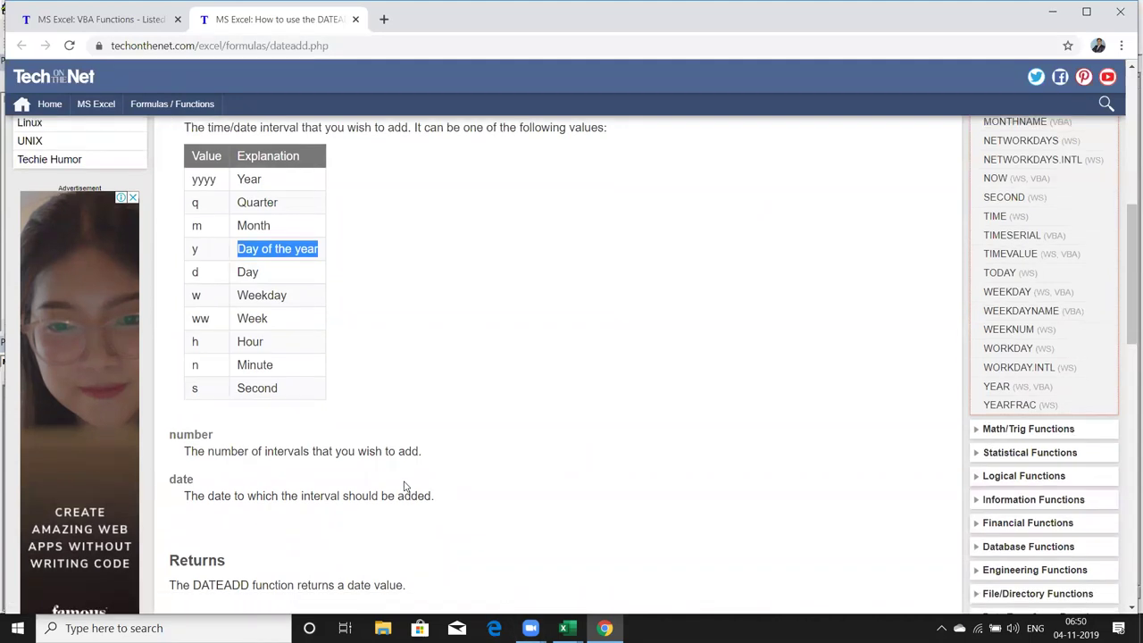
scroll(403, 487, down, 2)
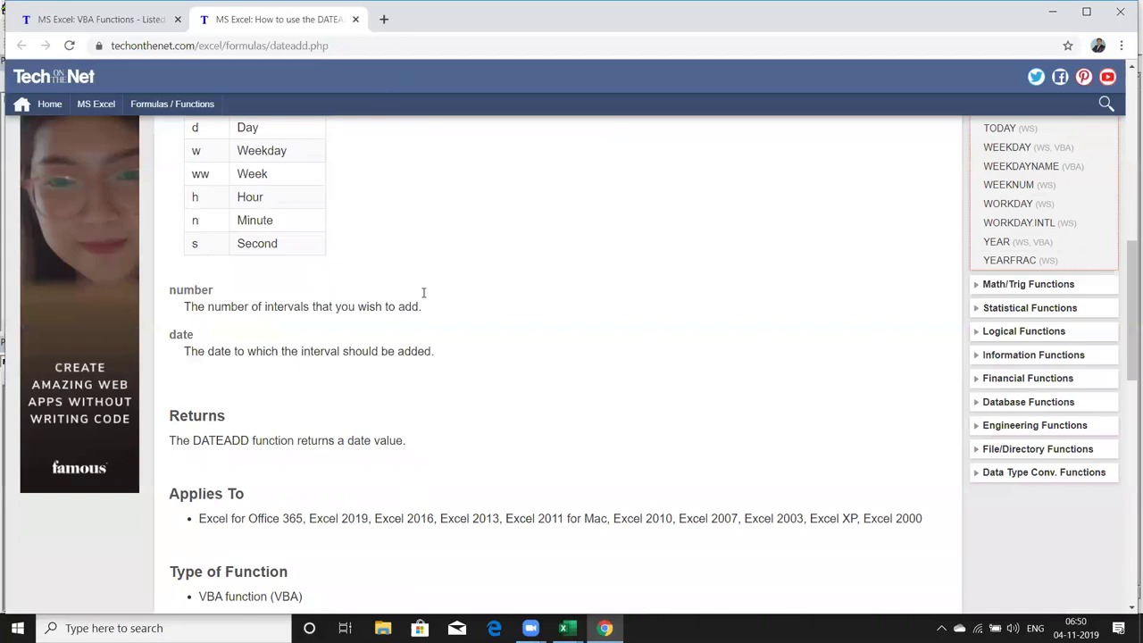
key(ctrl+w)
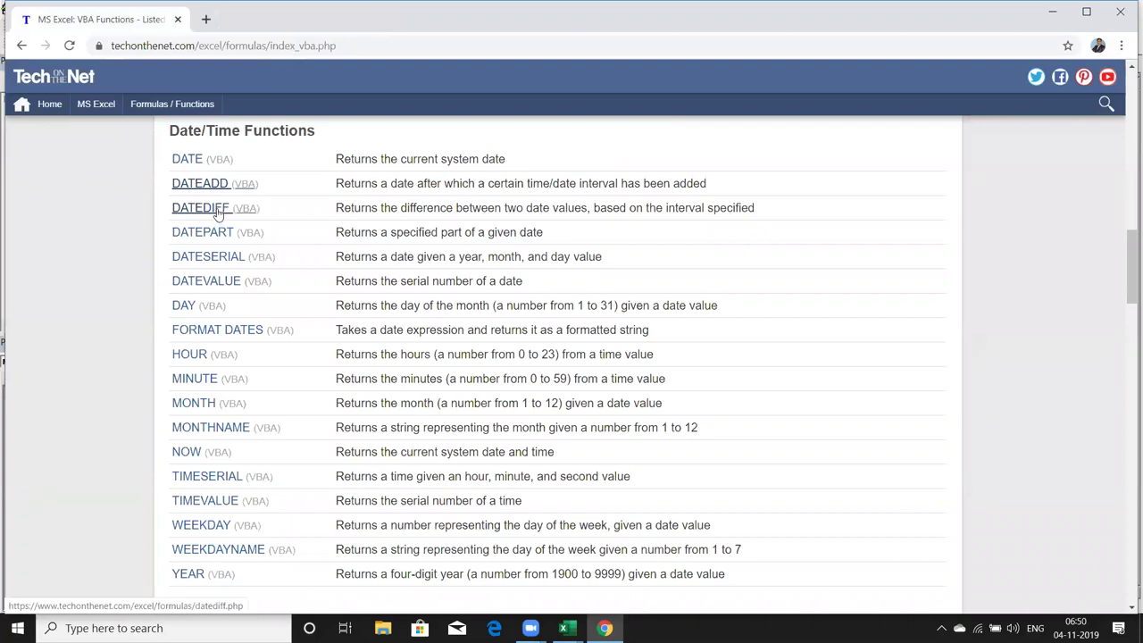
right_click(217, 212)
click(241, 224)
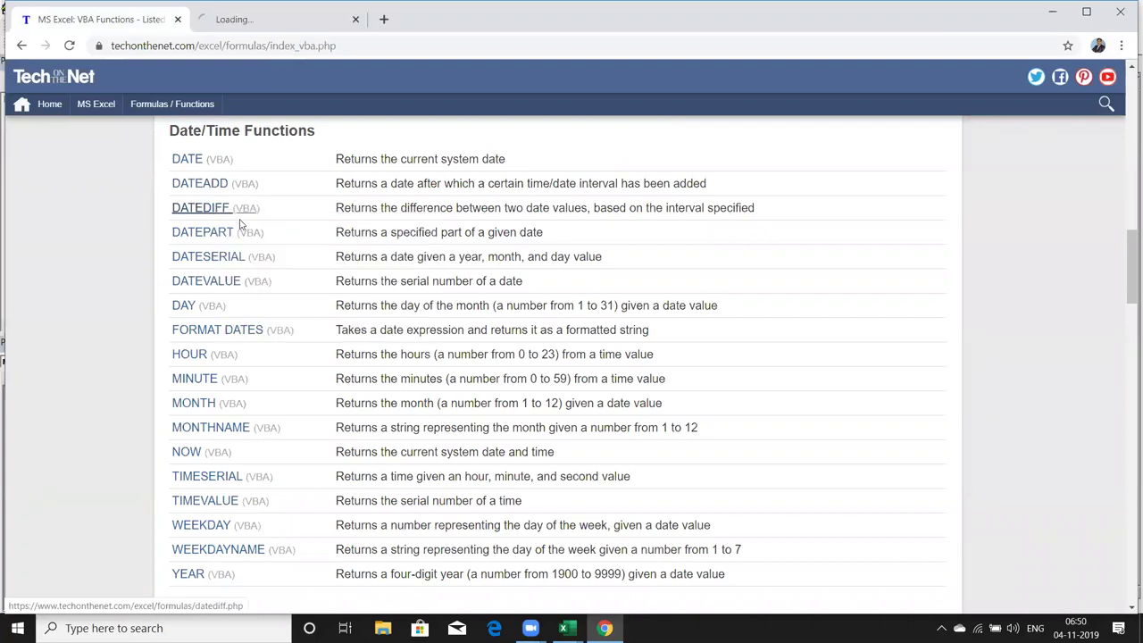
click(249, 27)
scroll(505, 520, down, 3)
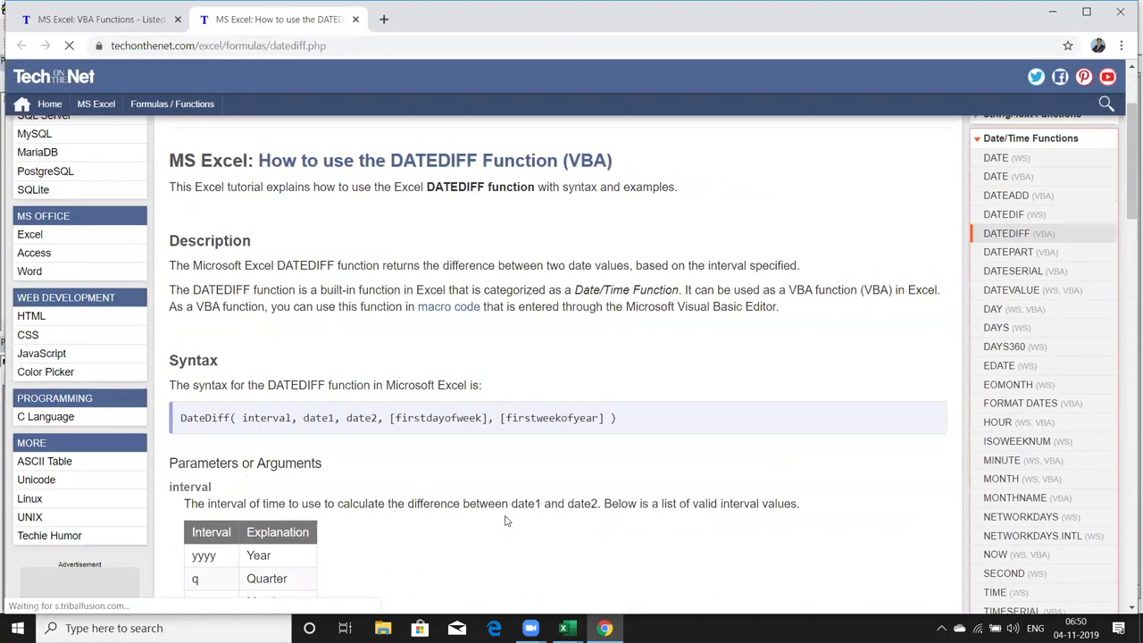
scroll(505, 520, down, 3)
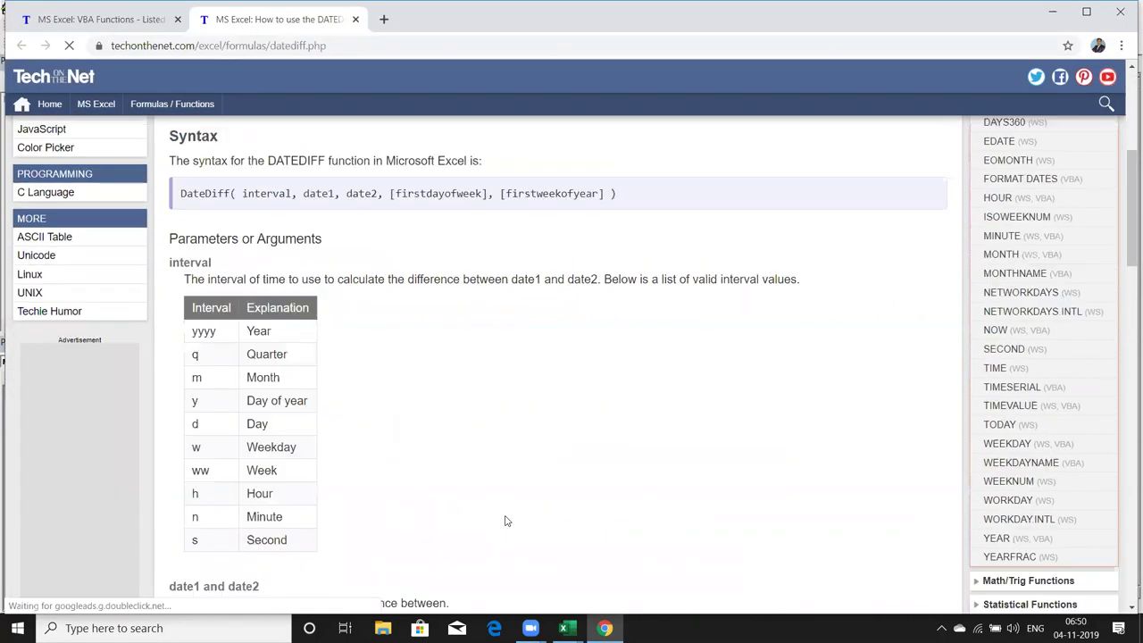
scroll(505, 520, down, 8)
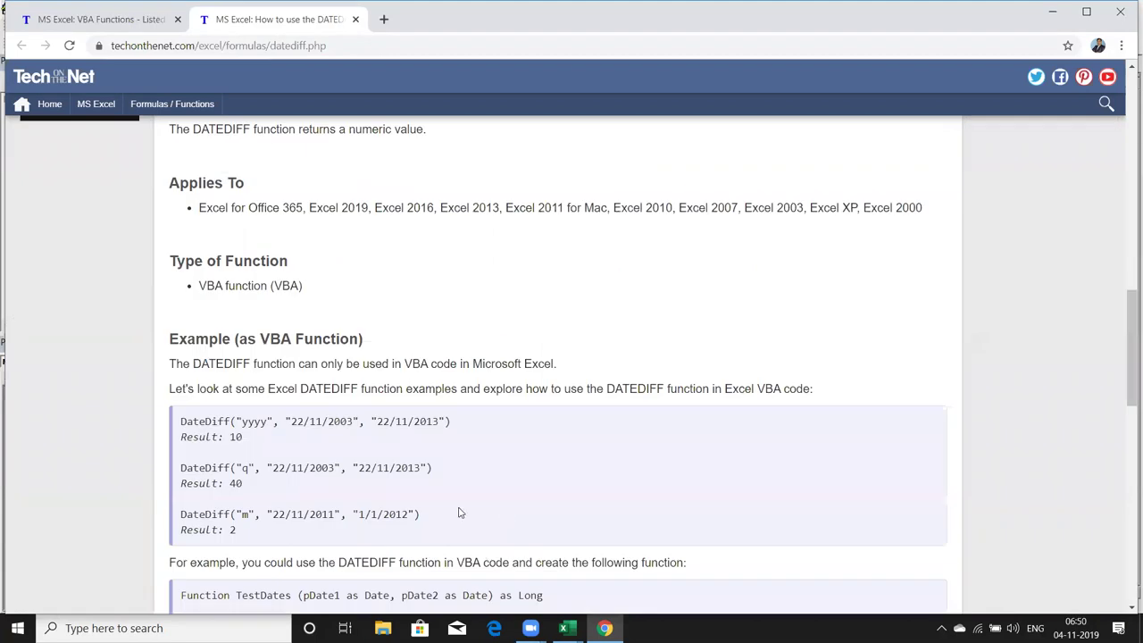
scroll(297, 387, down, 1)
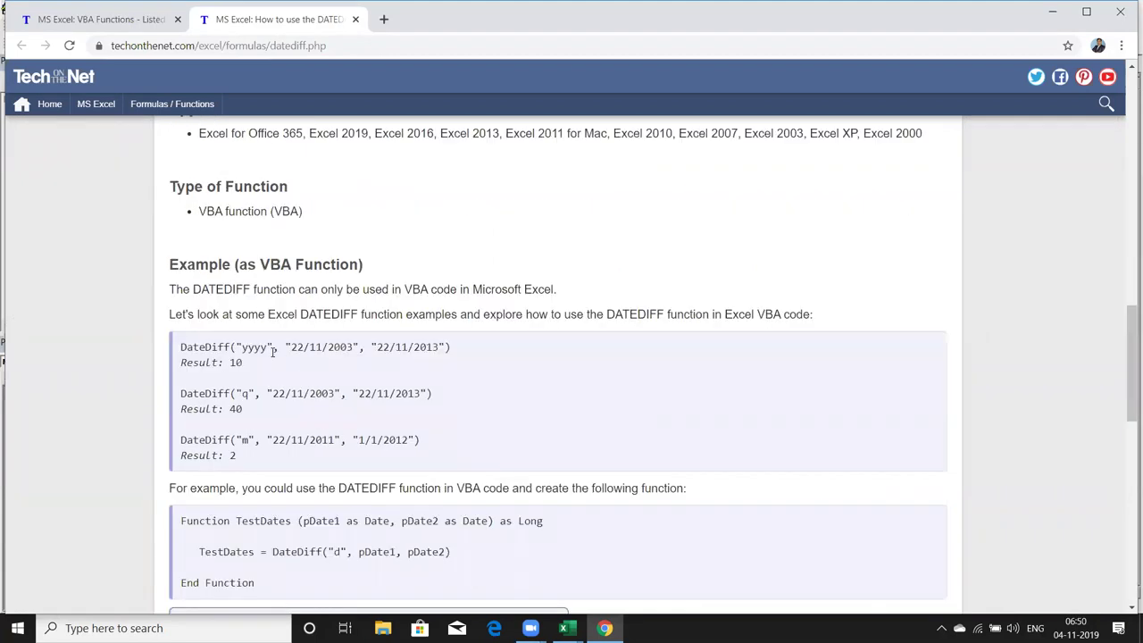
double_click(251, 349)
click(287, 347)
double_click(382, 348)
scroll(362, 526, down, 1)
scroll(287, 441, down, 1)
click(184, 375)
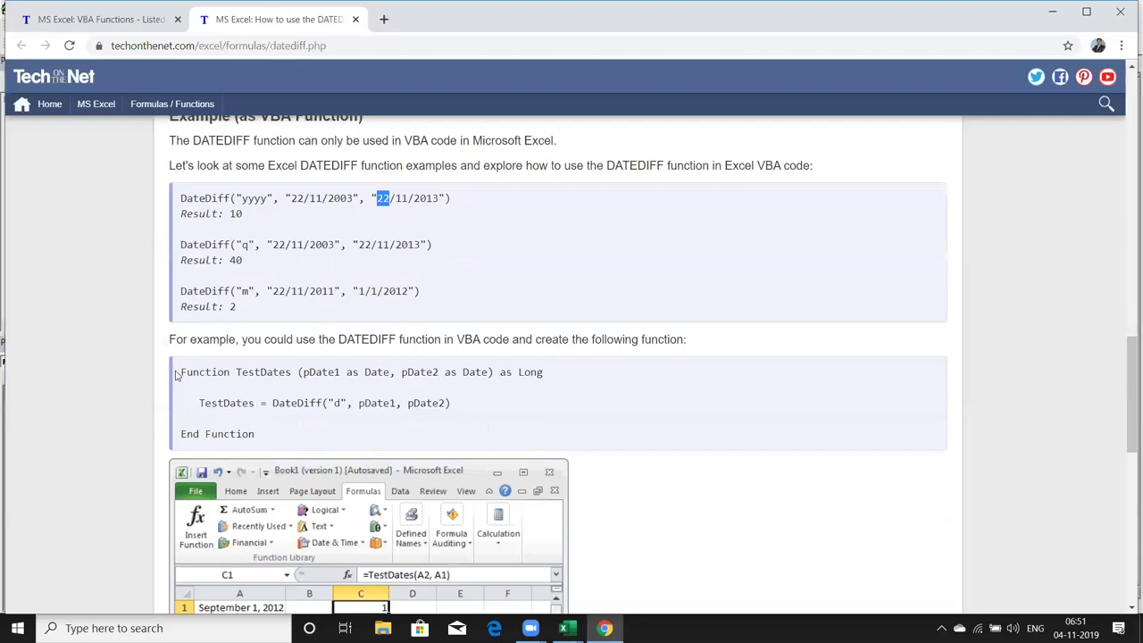
click(356, 20)
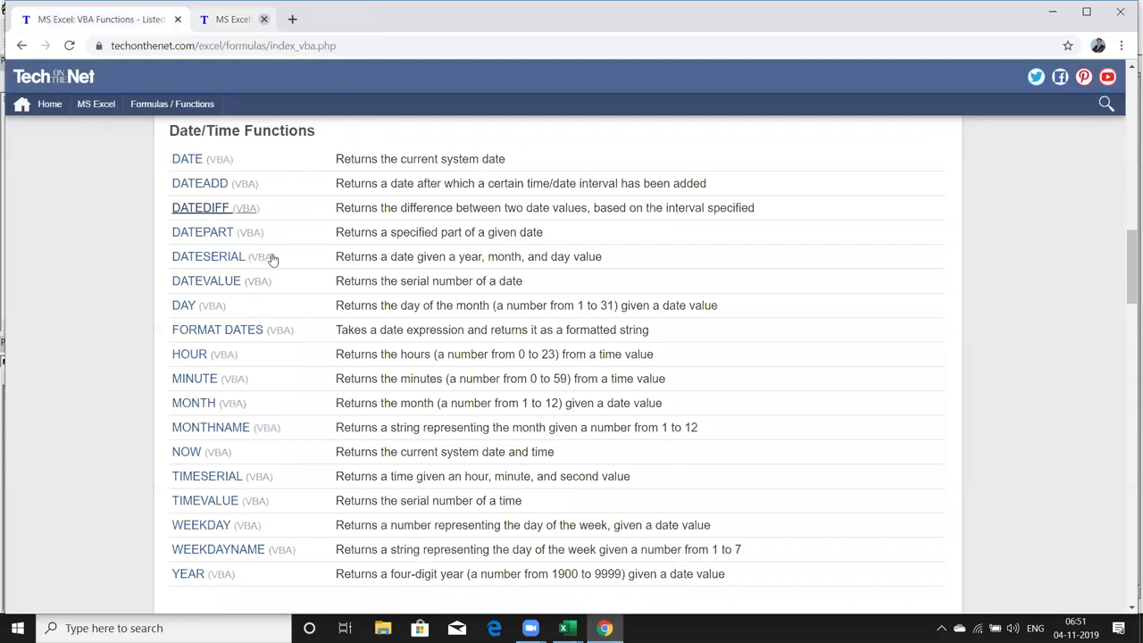
- Open the DATEPART article in a new tab and highlight the 15 day-example result
middle_click(250, 232)
click(309, 29)
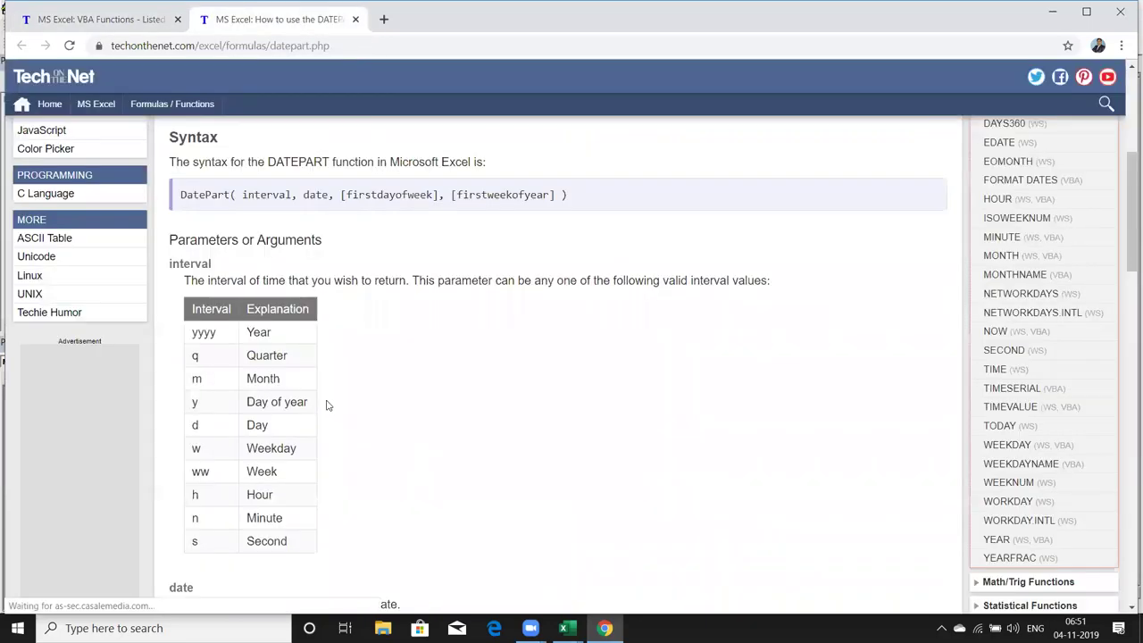
scroll(326, 404, down, 15)
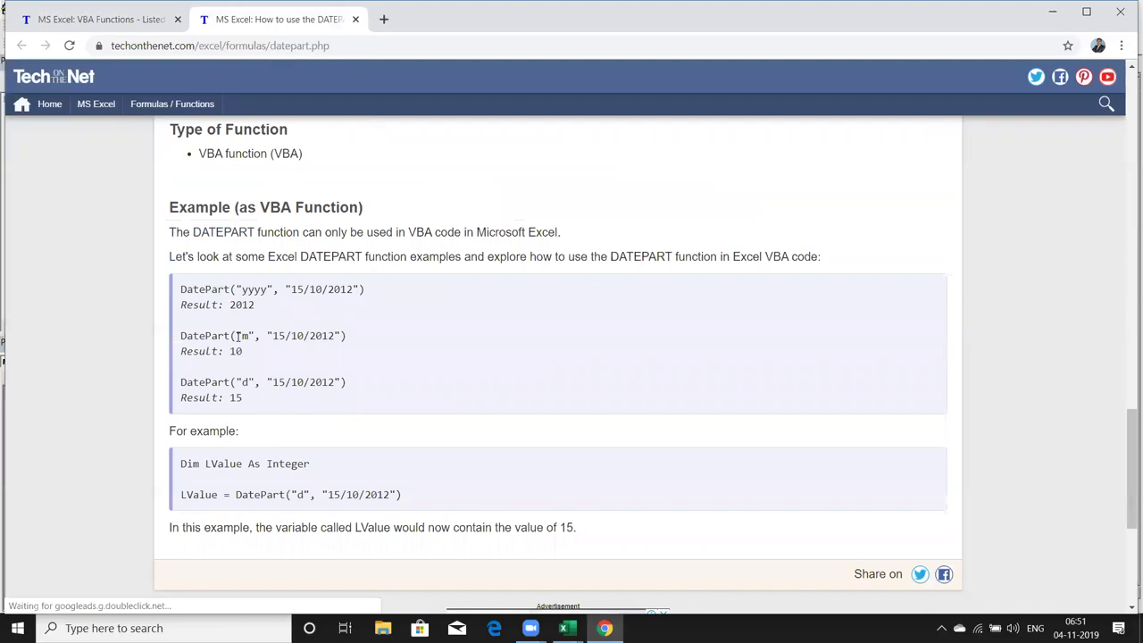
double_click(236, 398)
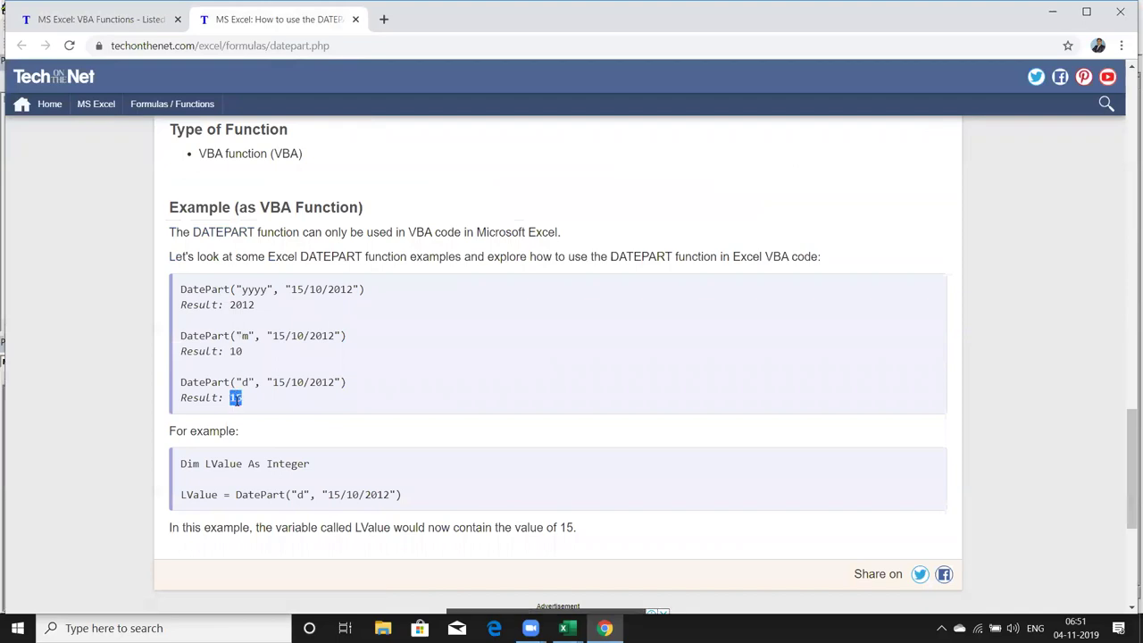
- Highlight the q and ww interval codes, then close the DATEPART tab
scroll(236, 398, up, 3)
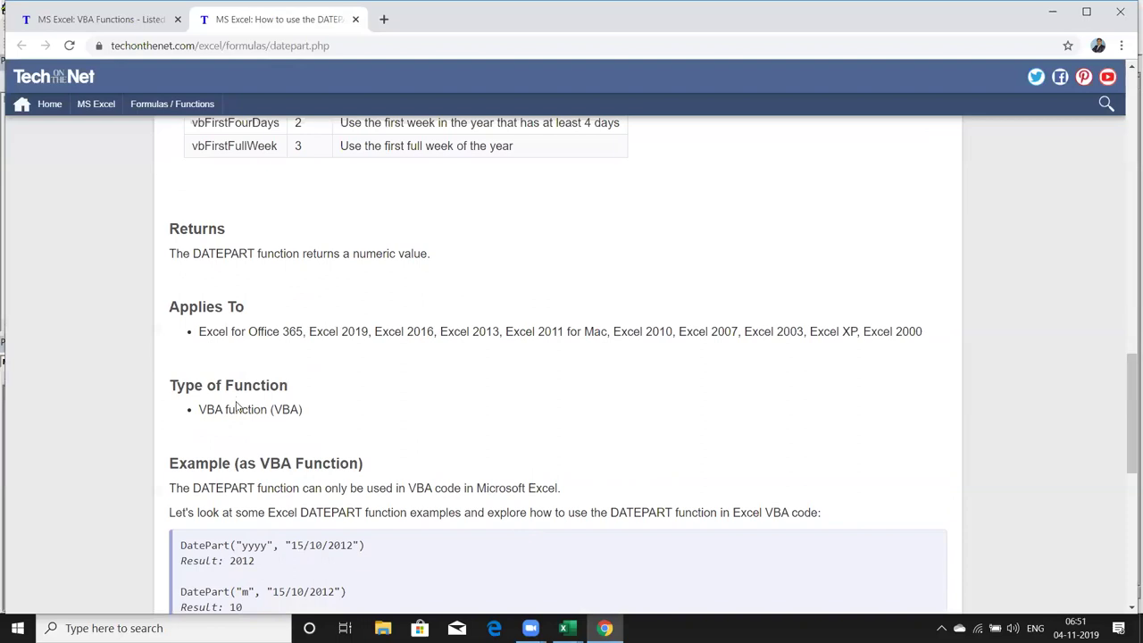
scroll(237, 402, up, 7)
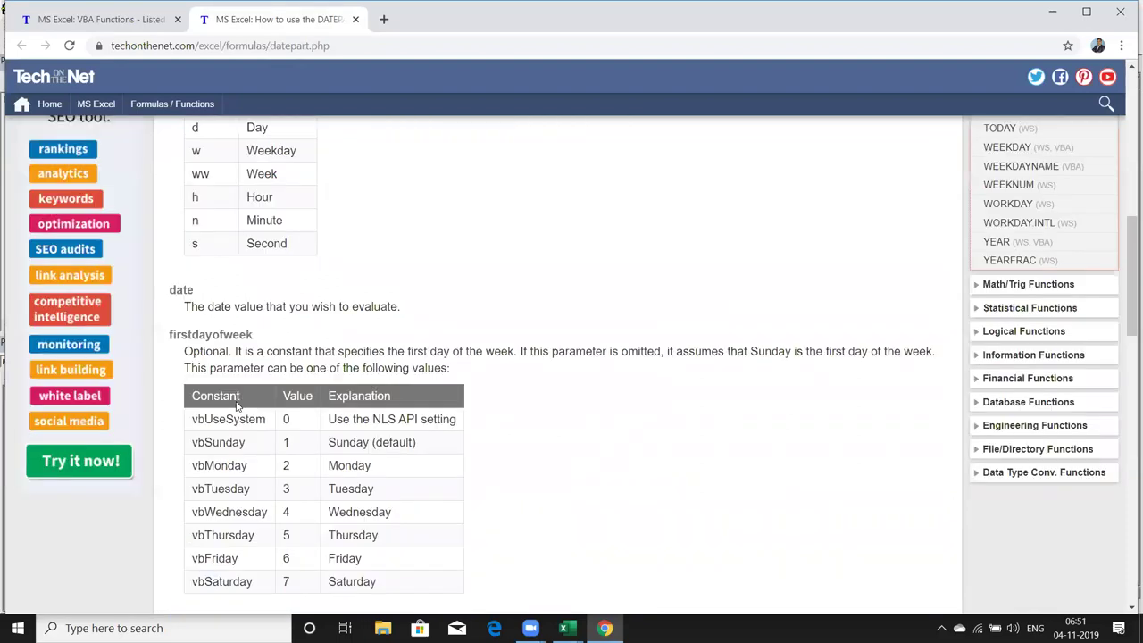
scroll(196, 284, up, 3)
double_click(196, 280)
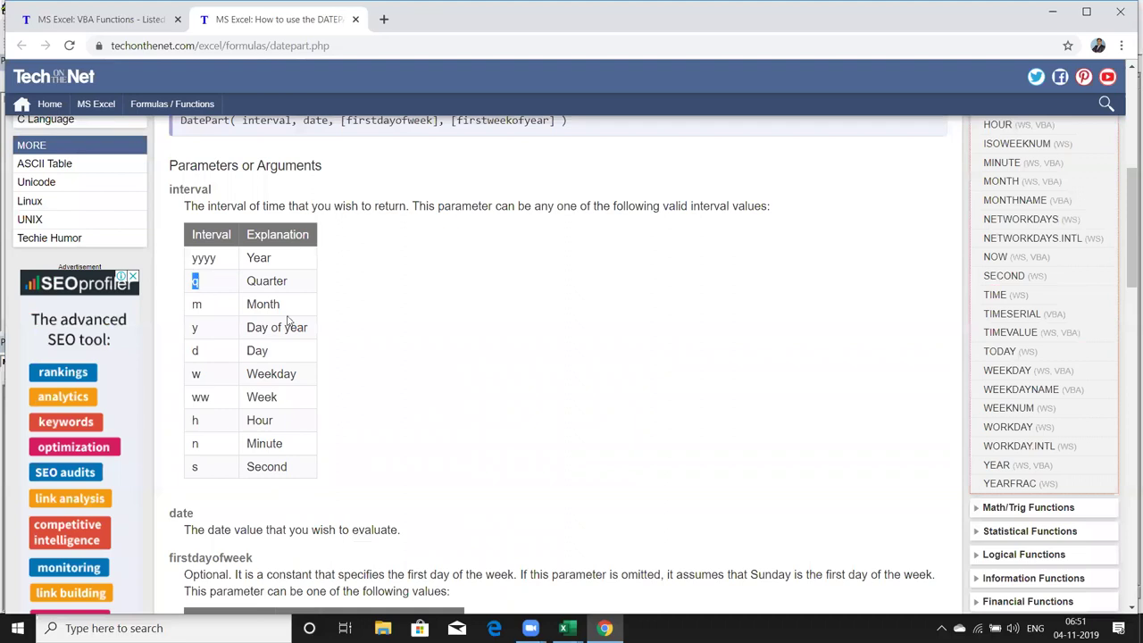
click(215, 402)
double_click(201, 396)
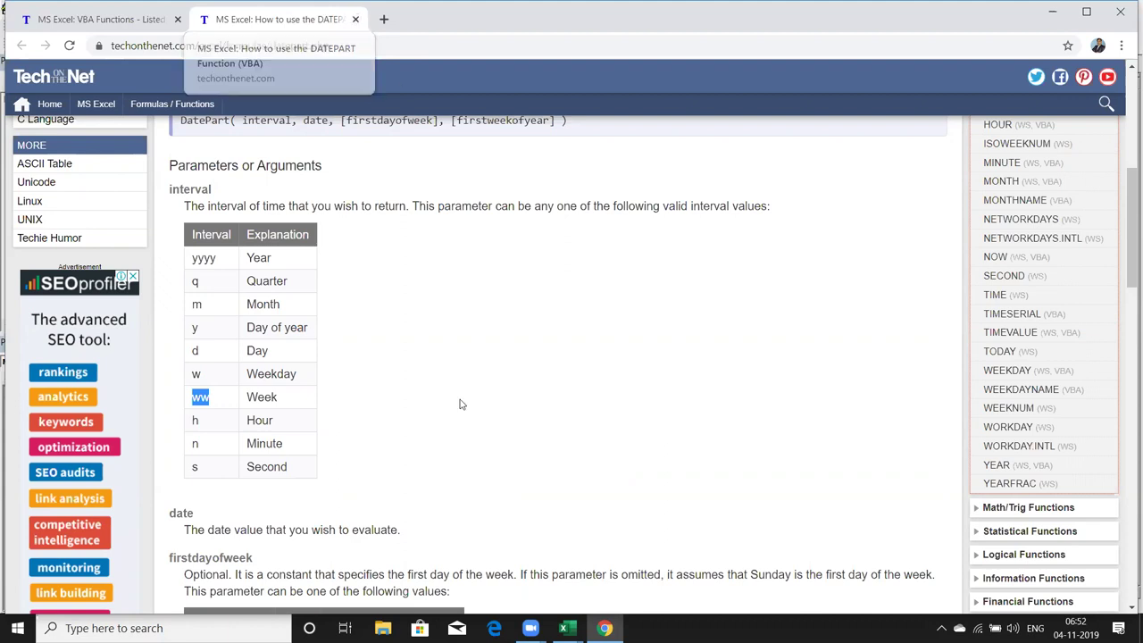
click(355, 18)
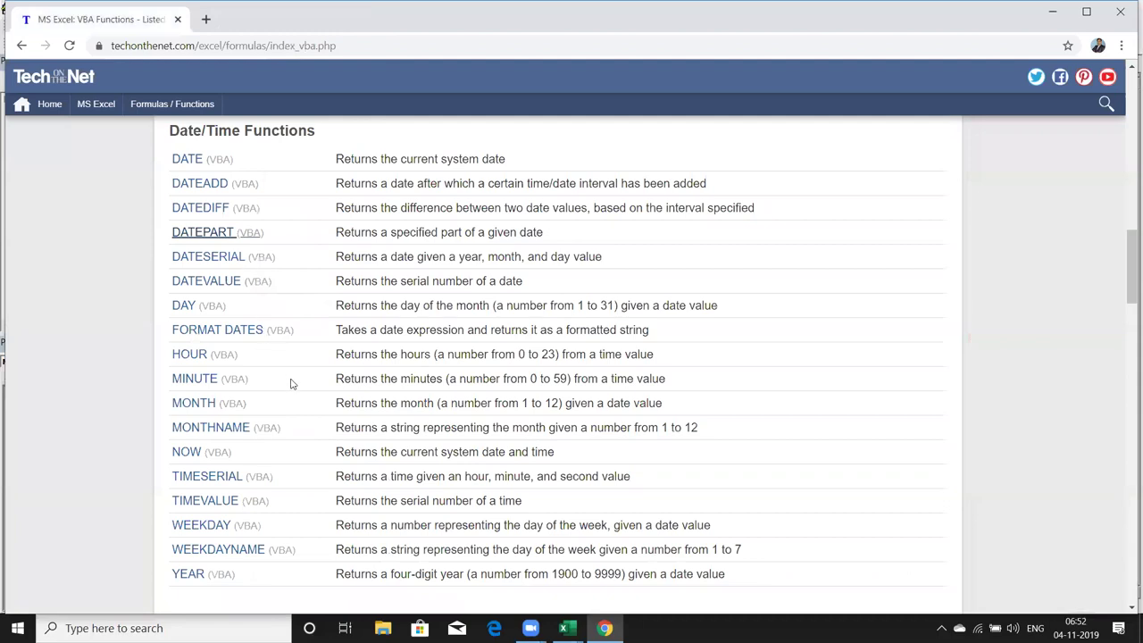
- Scroll past Date/Time and Math/Trig functions like ROUND to Logical Functions (AND, CASE, IF-THEN-ELSE)
scroll(291, 384, down, 1)
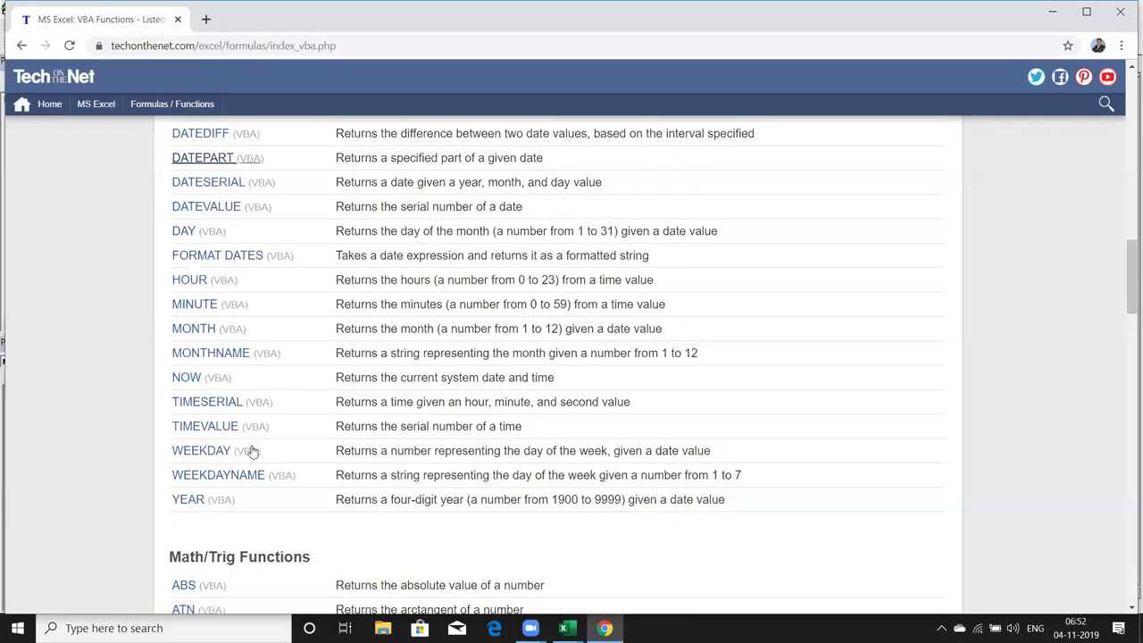
scroll(235, 506, up, 2)
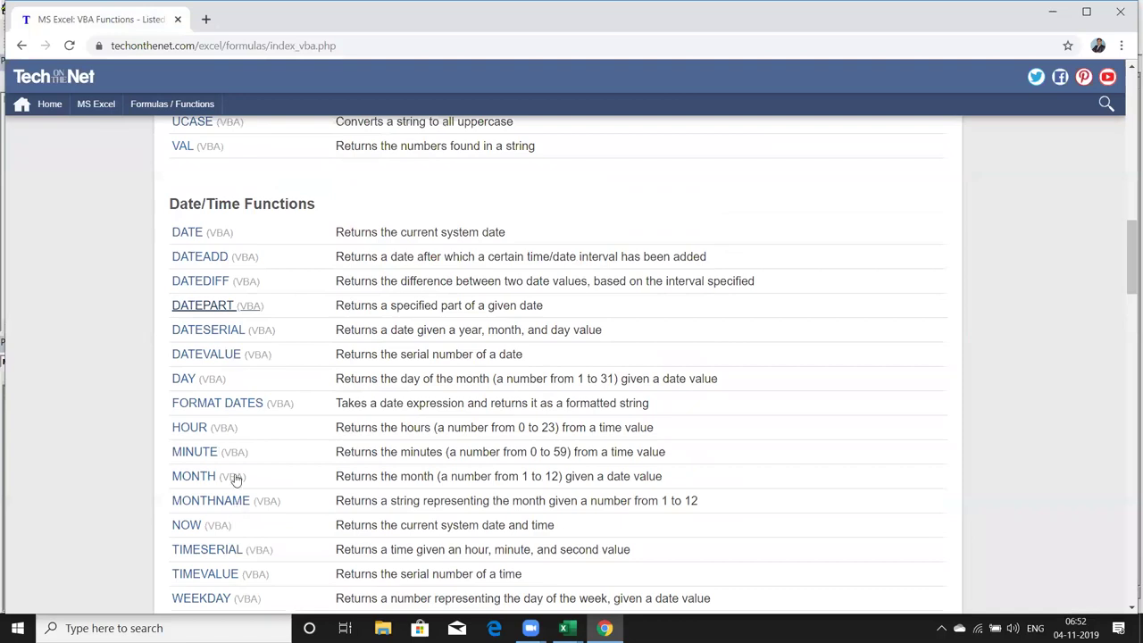
scroll(235, 482, down, 1)
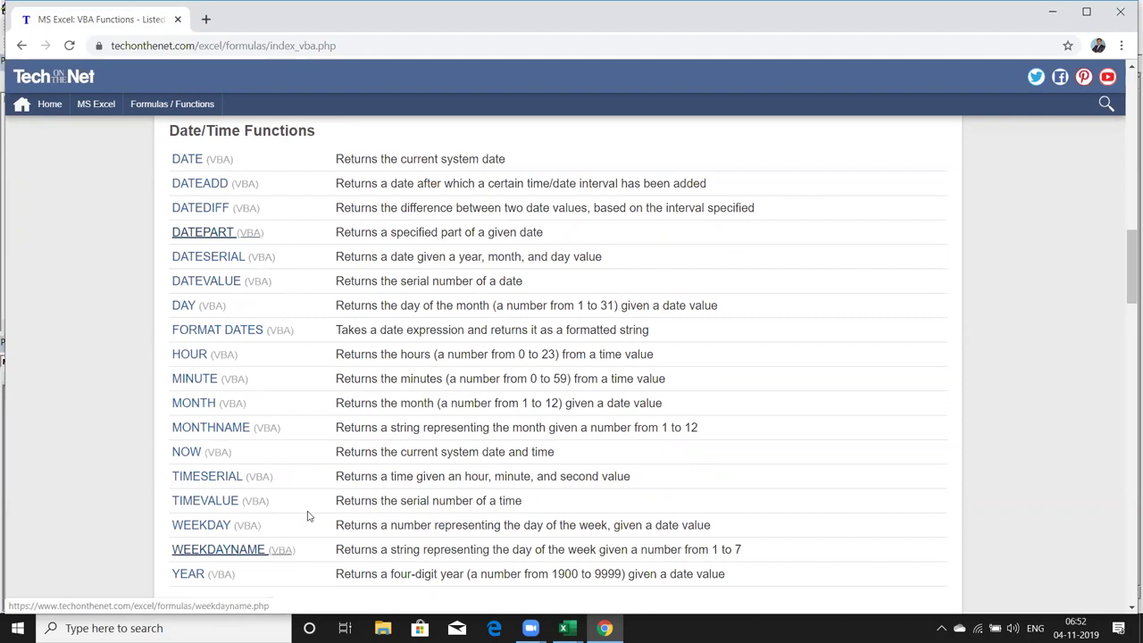
scroll(308, 516, down, 2)
scroll(308, 516, down, 2)
scroll(307, 516, down, 1)
scroll(307, 516, down, 1)
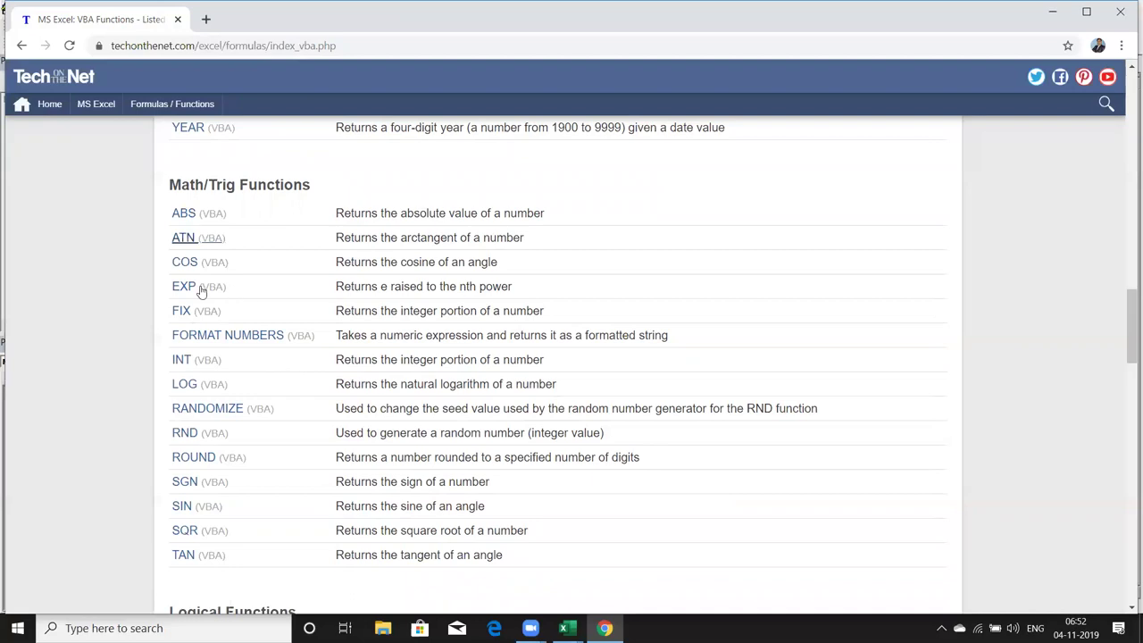
scroll(201, 291, down, 1)
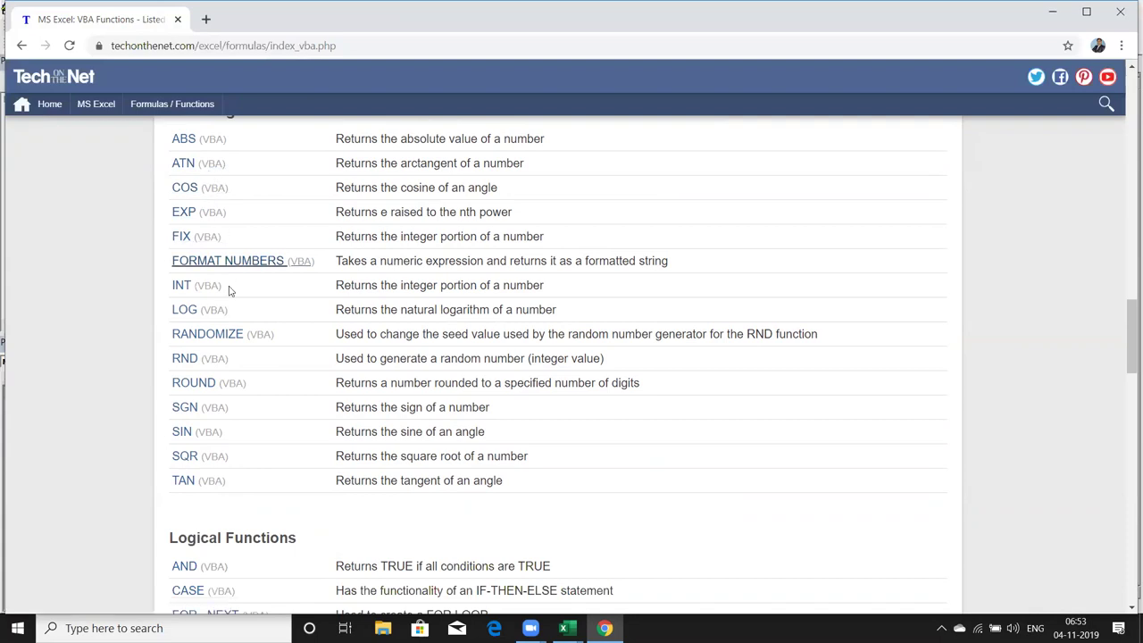
scroll(309, 462, down, 1)
scroll(311, 462, down, 2)
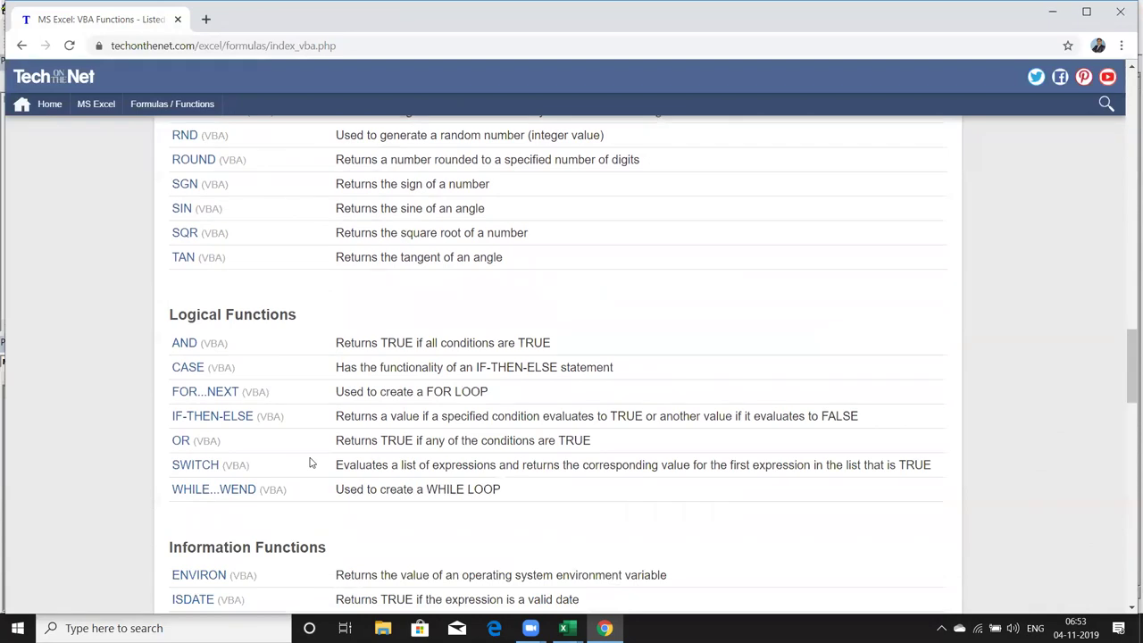
scroll(311, 462, down, 2)
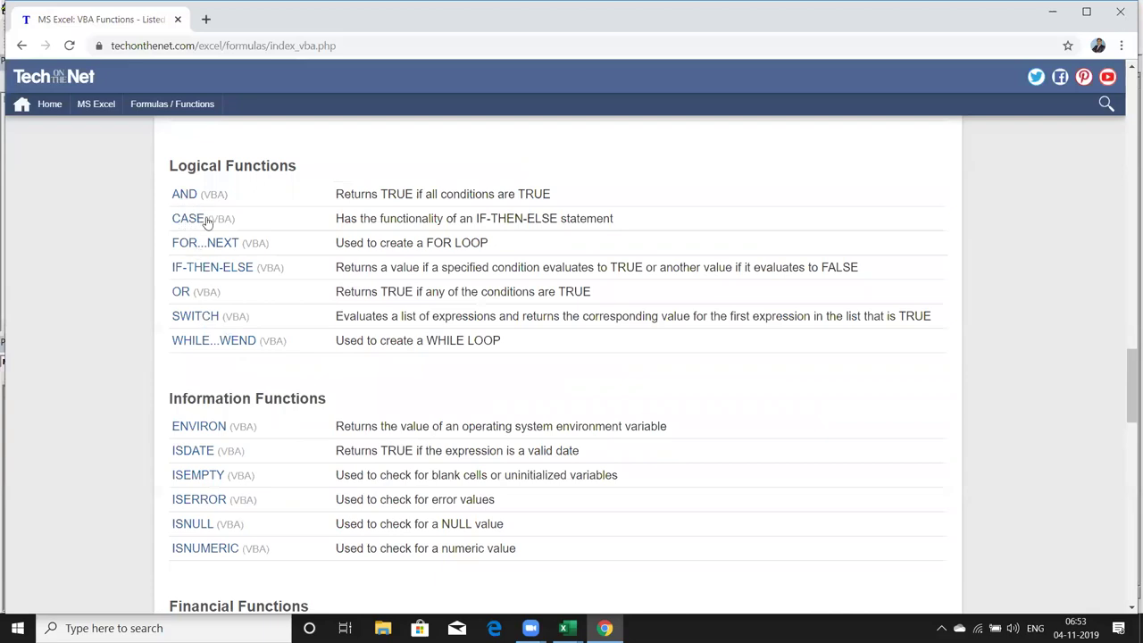
- Open TechOnTheNet's SWITCH (VBA) page in a new Chrome tab and scroll to its SupplierID example
right_click(207, 327)
click(214, 333)
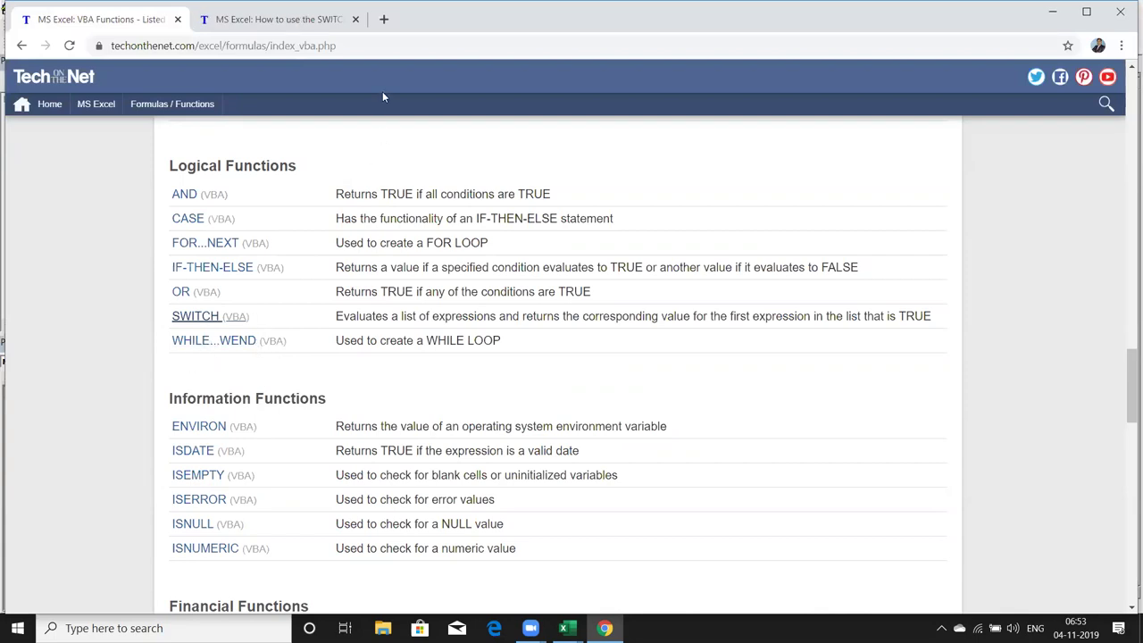
click(304, 27)
scroll(437, 342, down, 3)
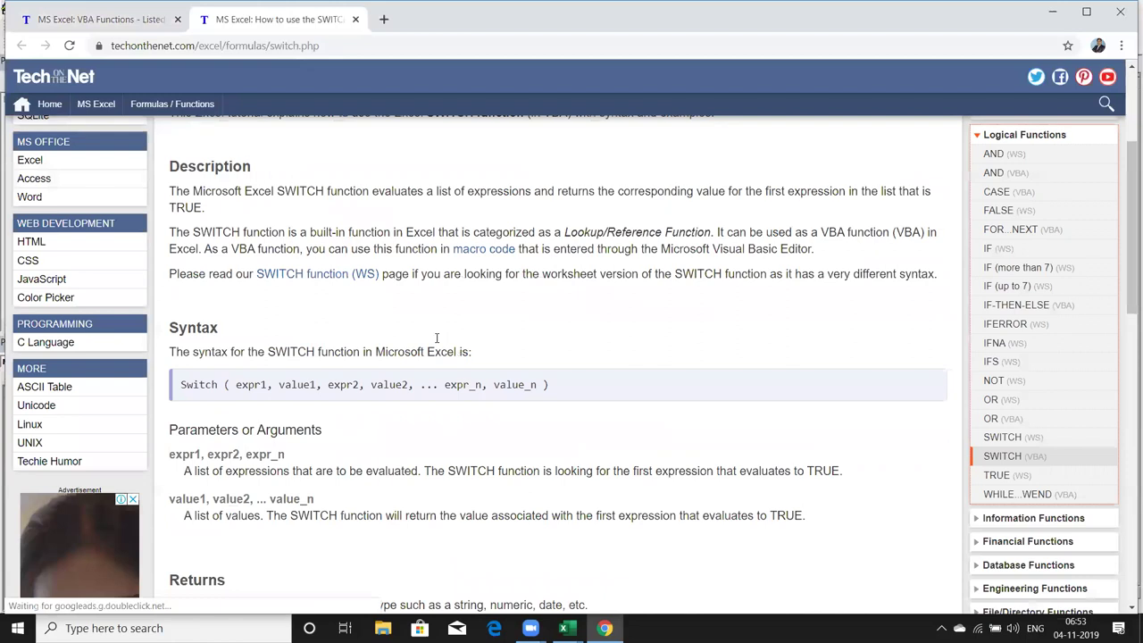
scroll(437, 337, down, 5)
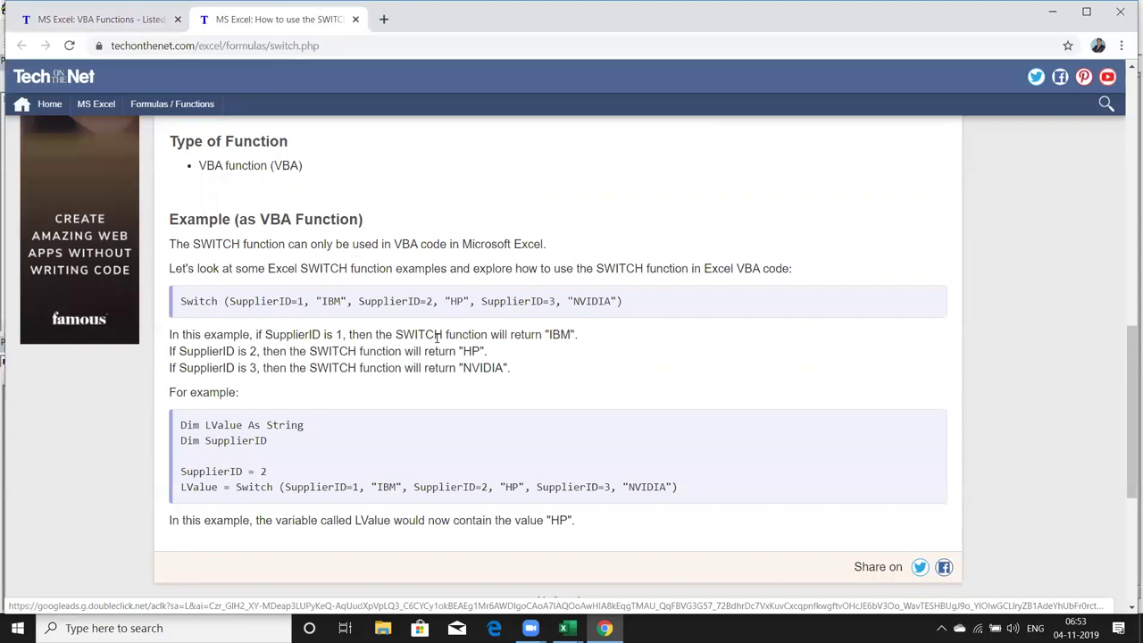
key(alt+Tab)
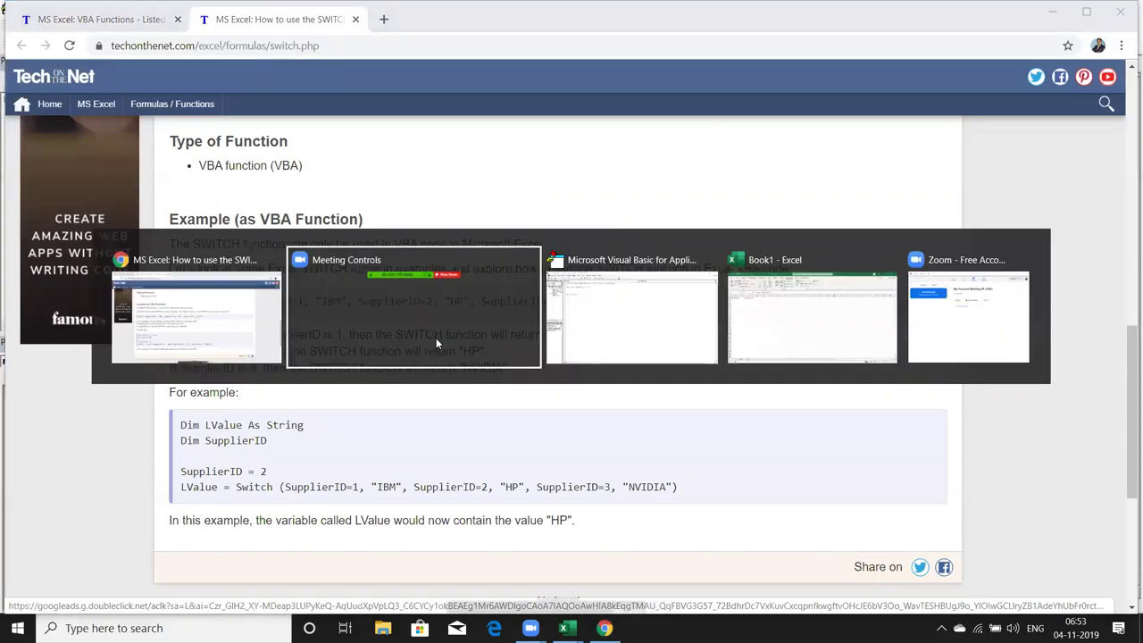
- In H1, start a CHOOSE formula that uses G1 as its index
key(alt+Tab)
key(alt+Tab)
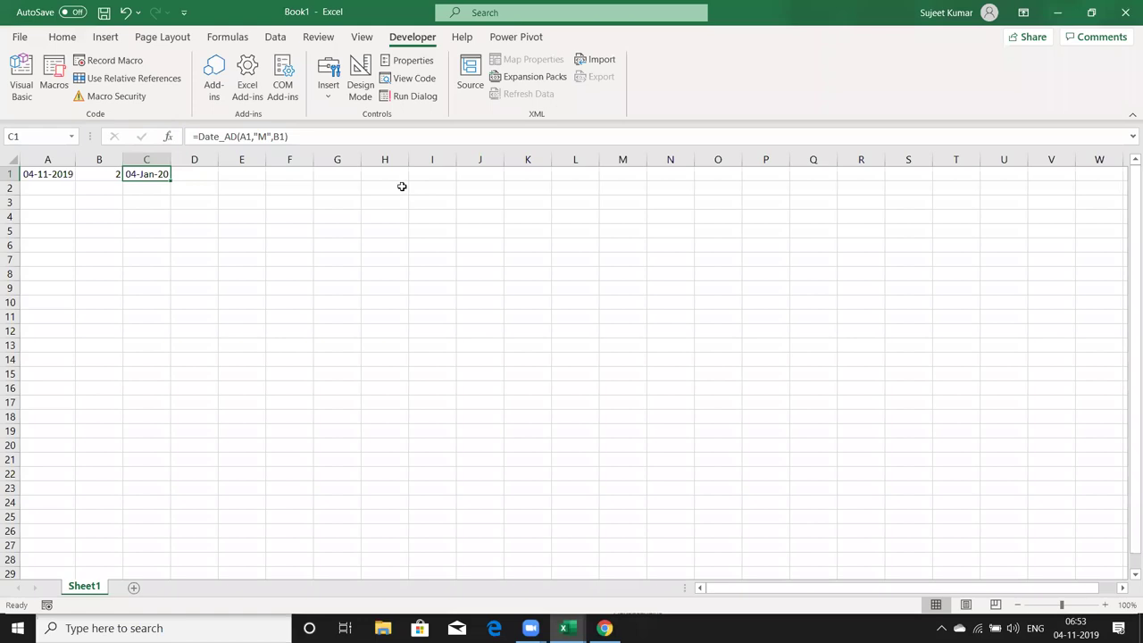
key(Right)
key(Right)
key(Right)
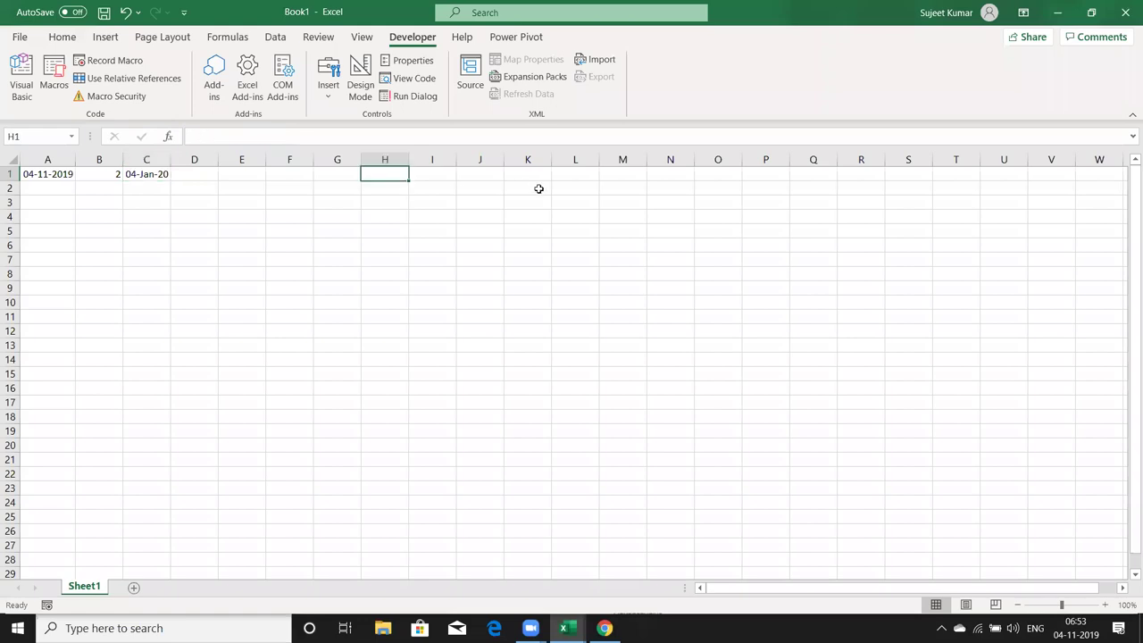
text(=)
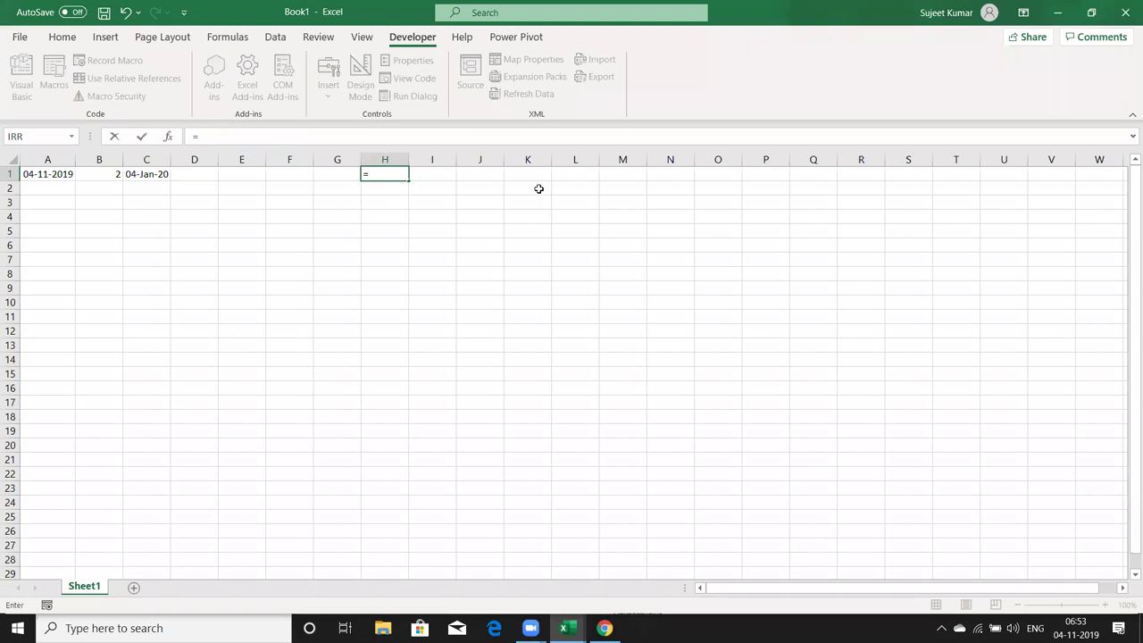
key(Escape)
text(=c)
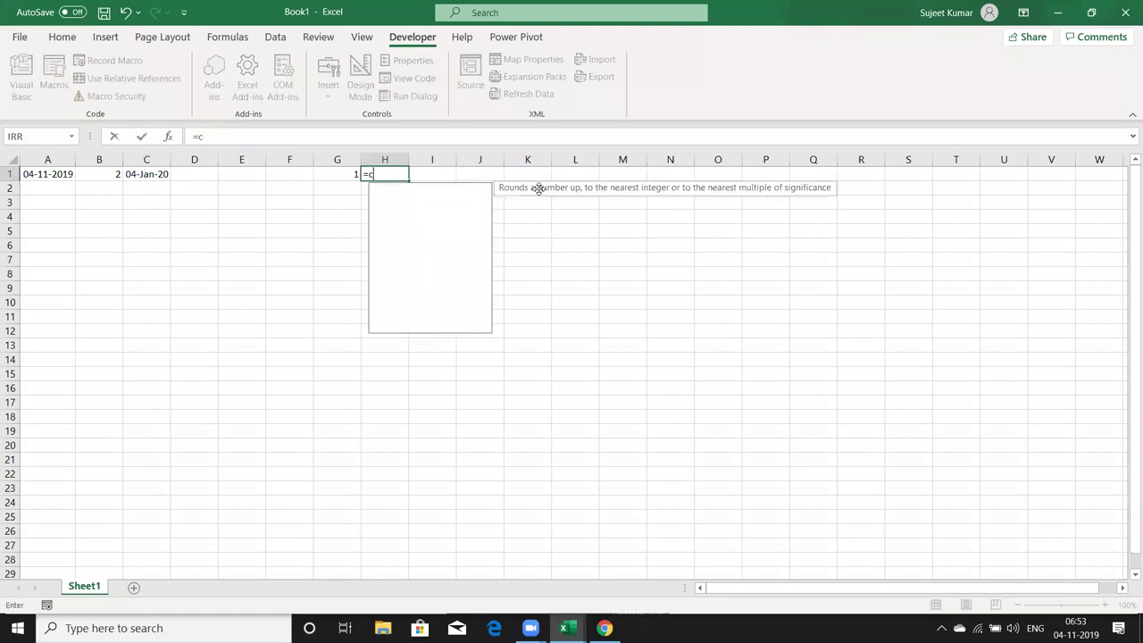
text(ho)
key(Tab)
key(Left)
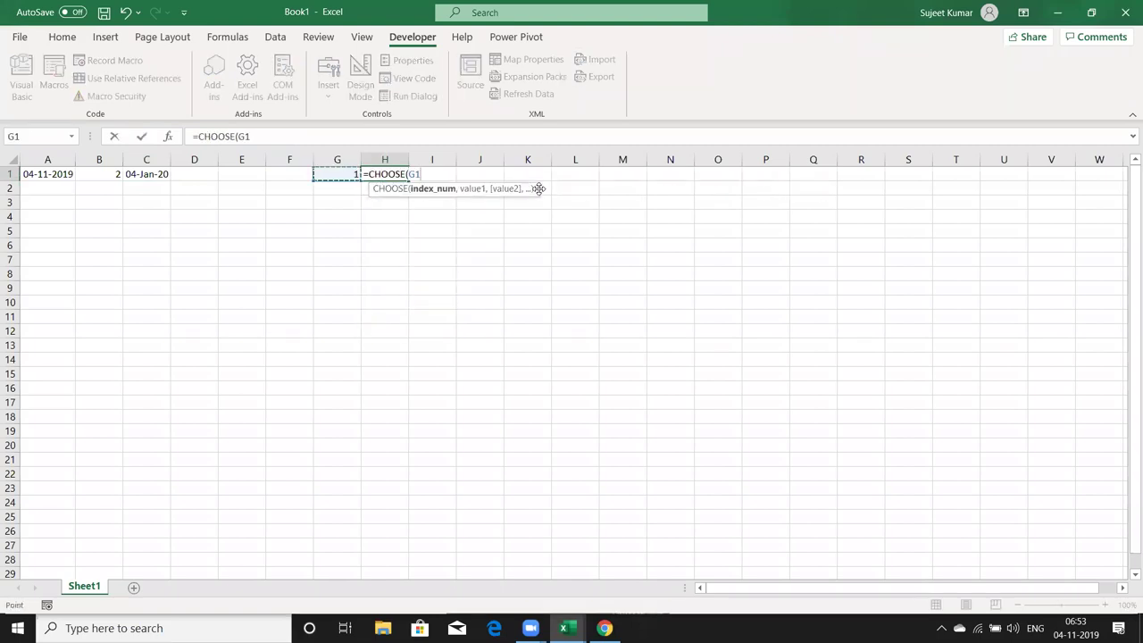
- Add the "JAN", "Feb", "Mar" choices, fixing typos, then discard the unfinished formula
text(,"JAN",)
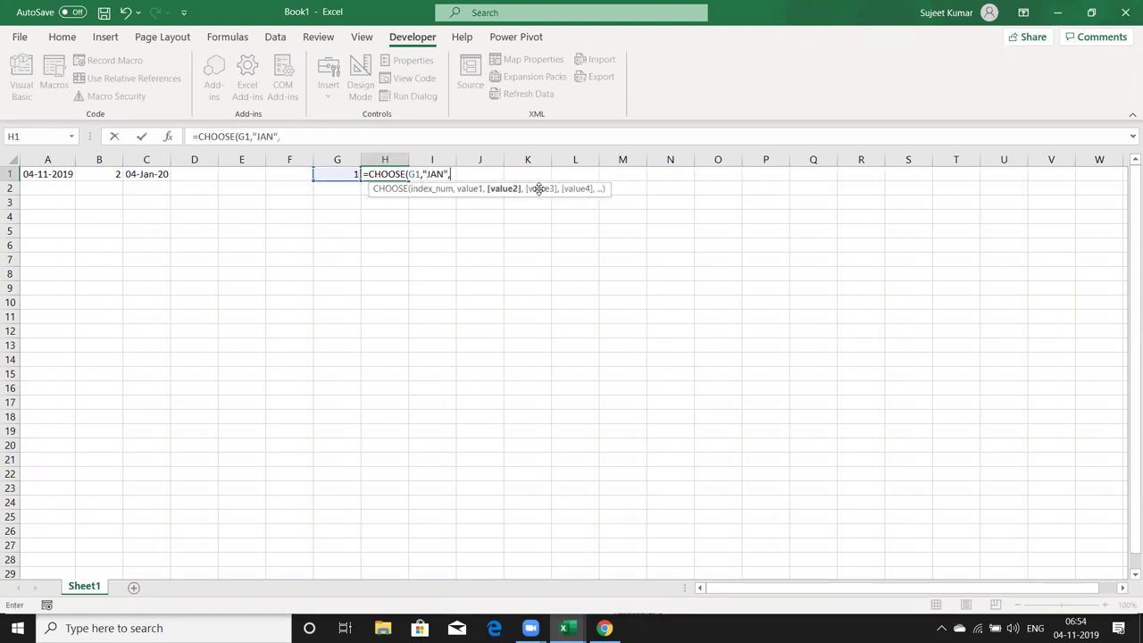
text(2")
text(FEb)
key(BackSpace)
key(BackSpace)
text(eb")
text(,)
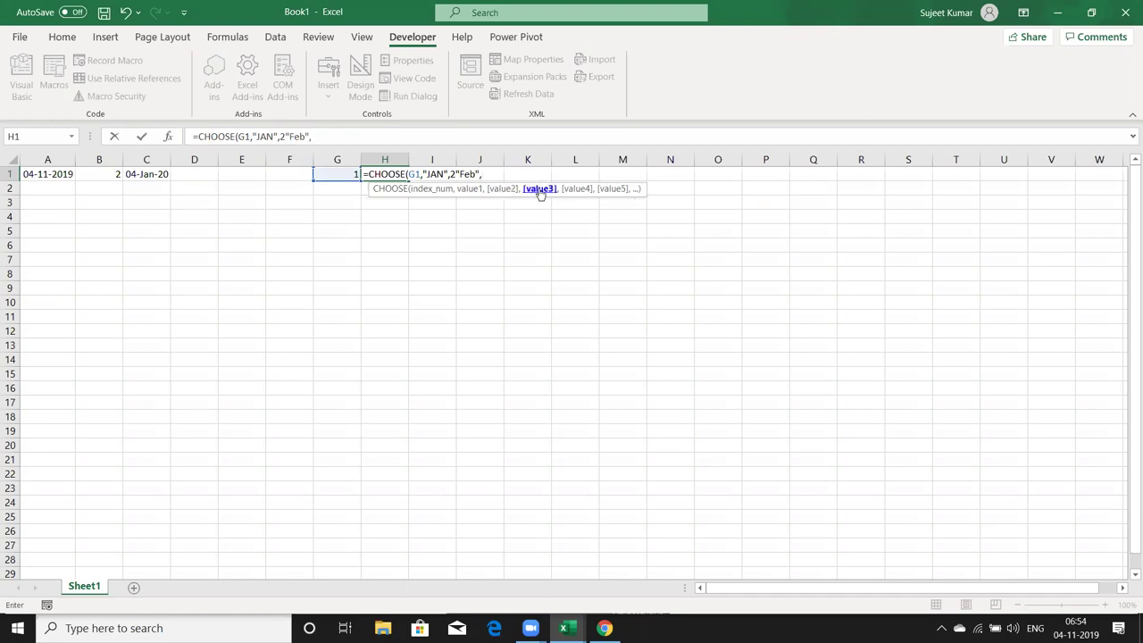
key(BackSpace)
key(BackSpace)
key(BackSpace)
key(BackSpace)
key(BackSpace)
key(BackSpace)
key(BackSpace)
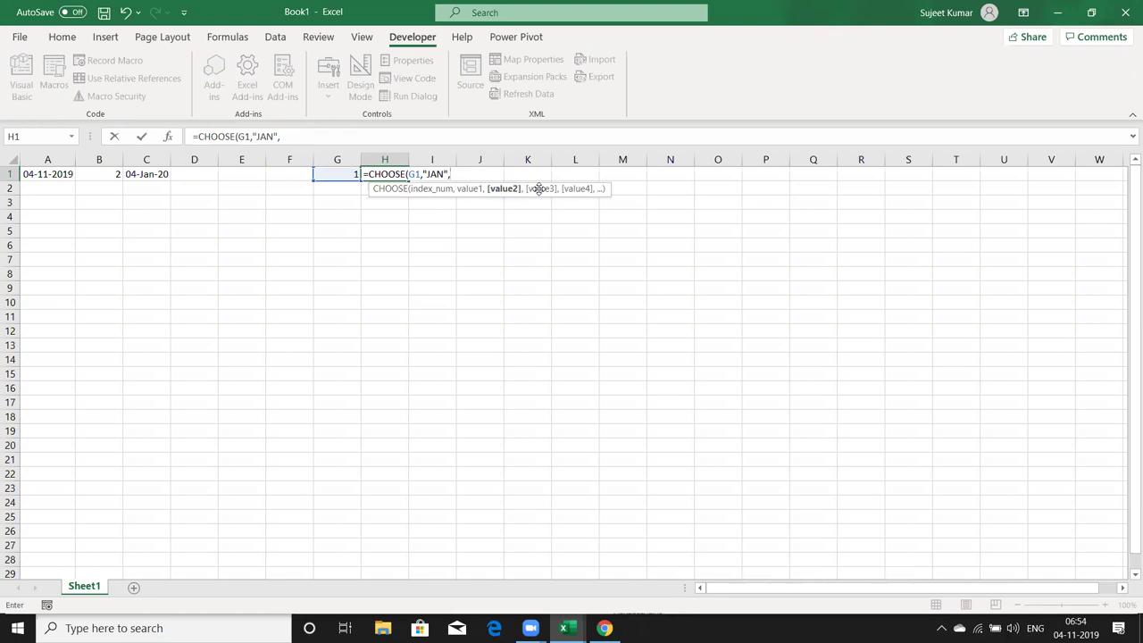
text("Feb",)
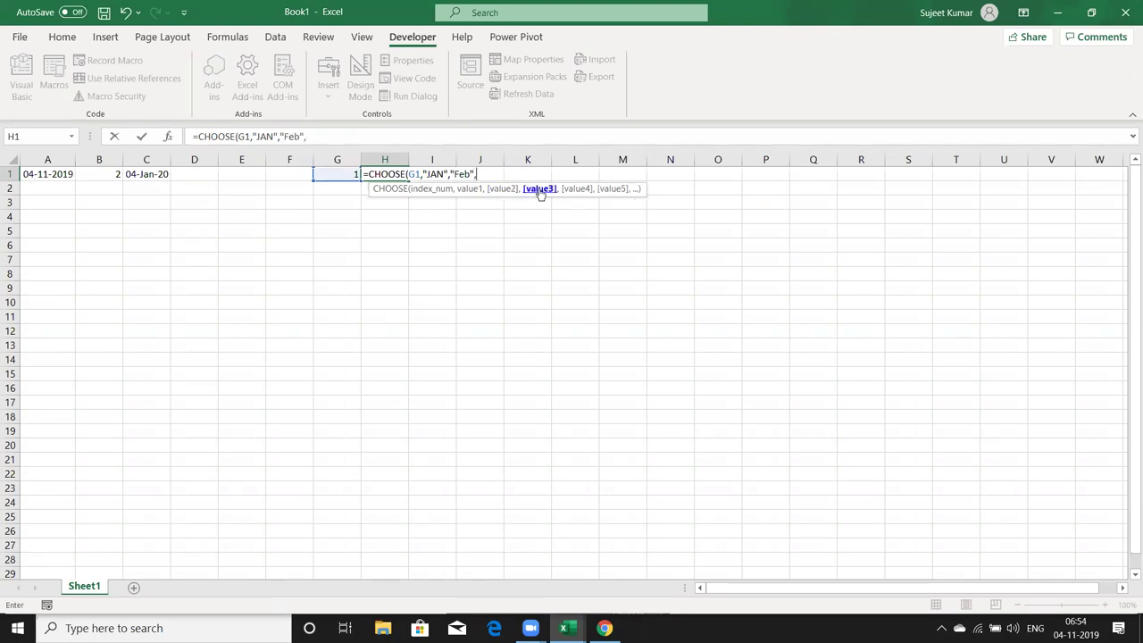
text(M)
key(BackSpace)
text("Mar")
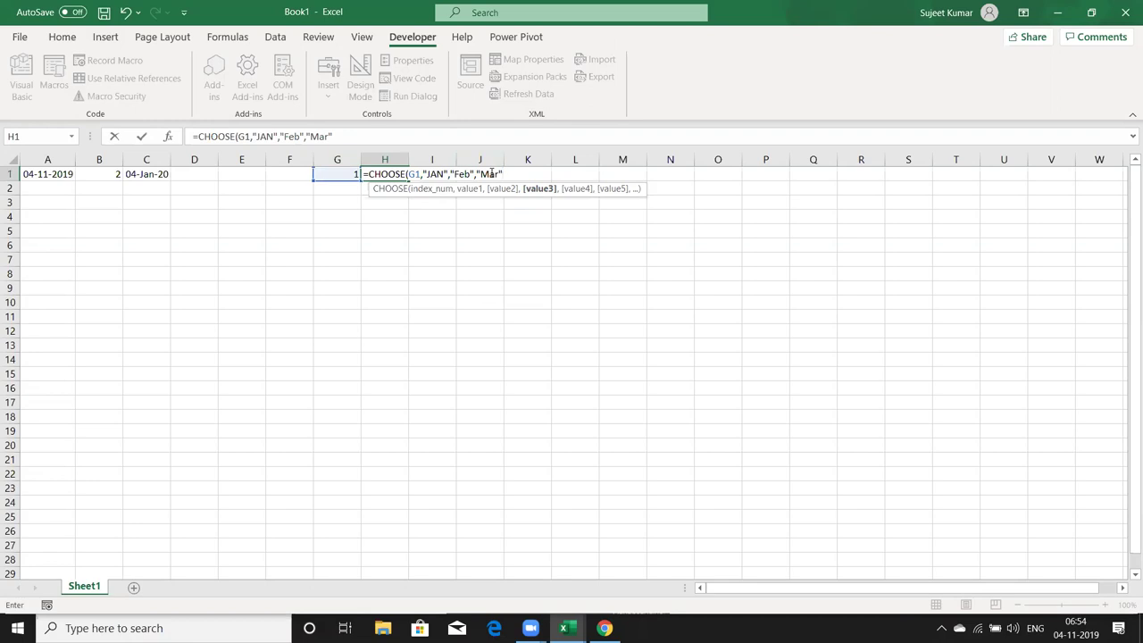
key(Escape)
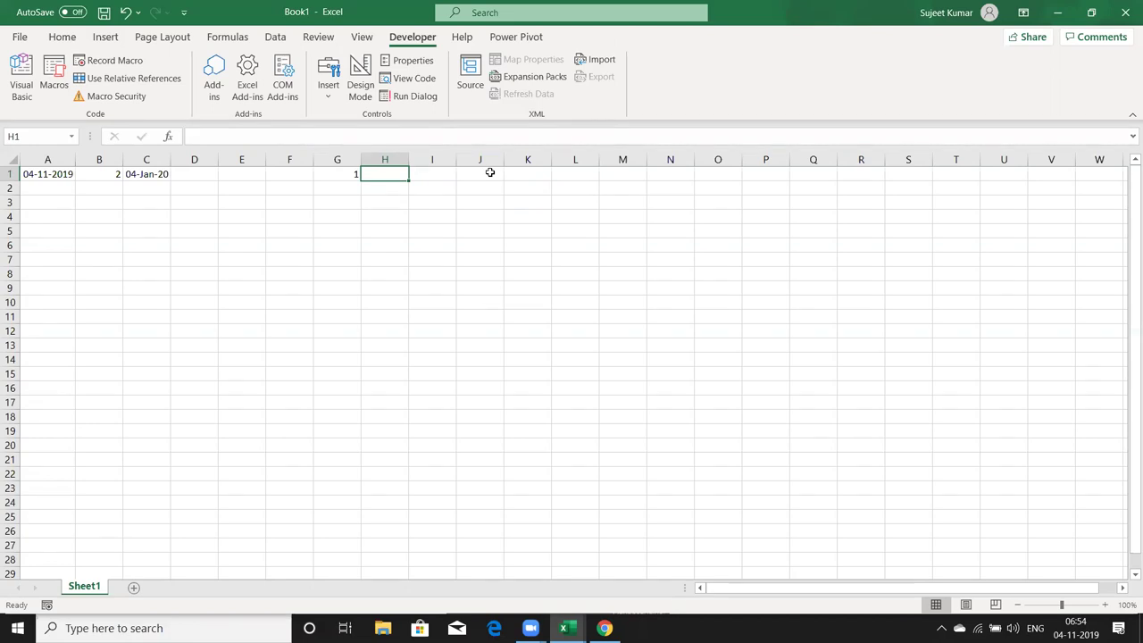
- Recheck the SWITCH example, then return to Module1 below Date_AD's End Function
key(alt+Tab)
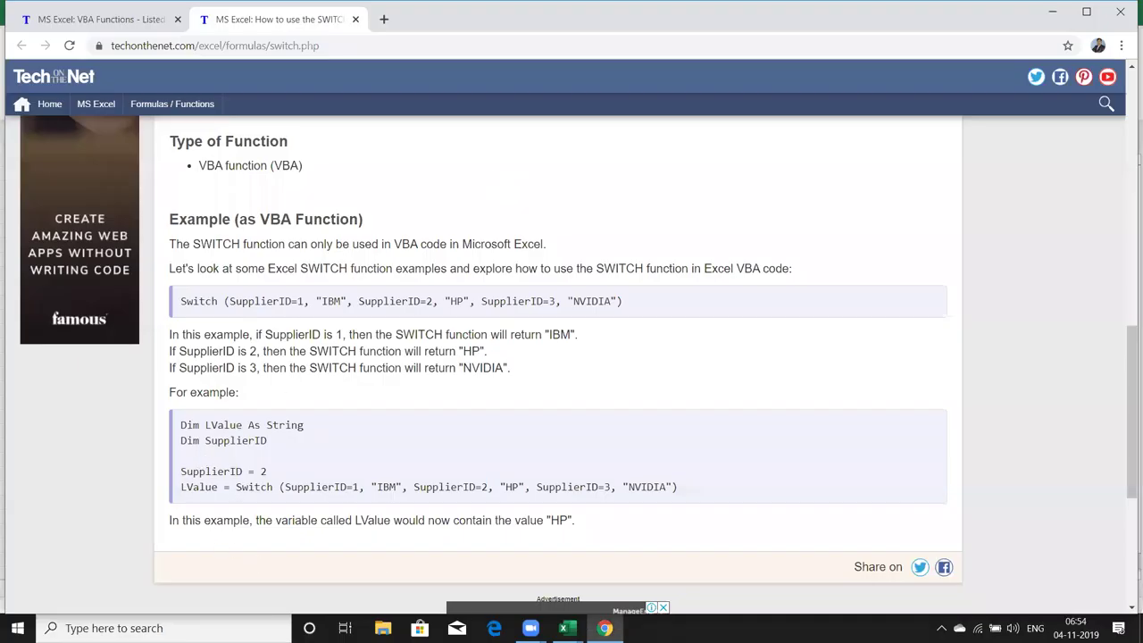
key(alt+Tab)
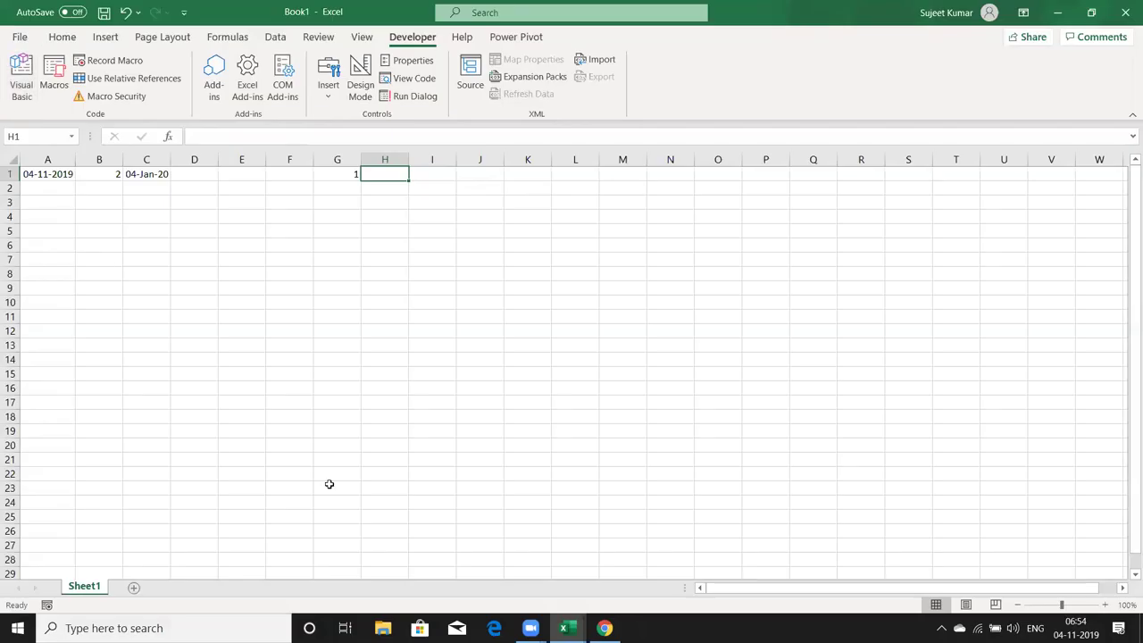
mouse_move(565, 628)
click(608, 581)
click(176, 187)
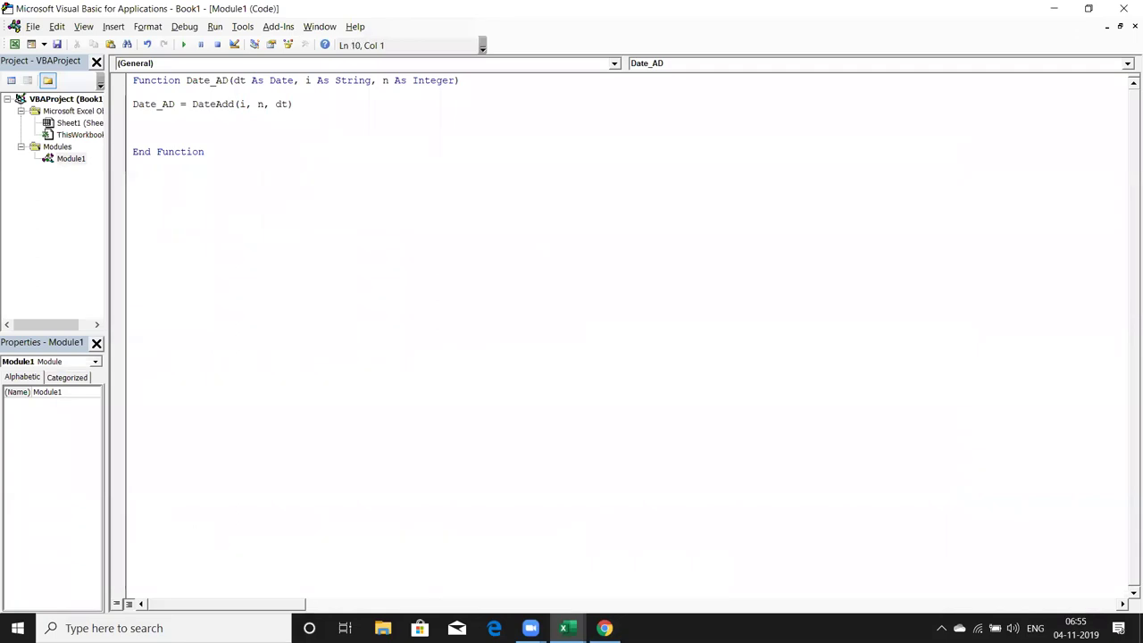
- Declare Function SWT(D As Long) and begin its body with SWT=switch(
text(function )
text(SWT()
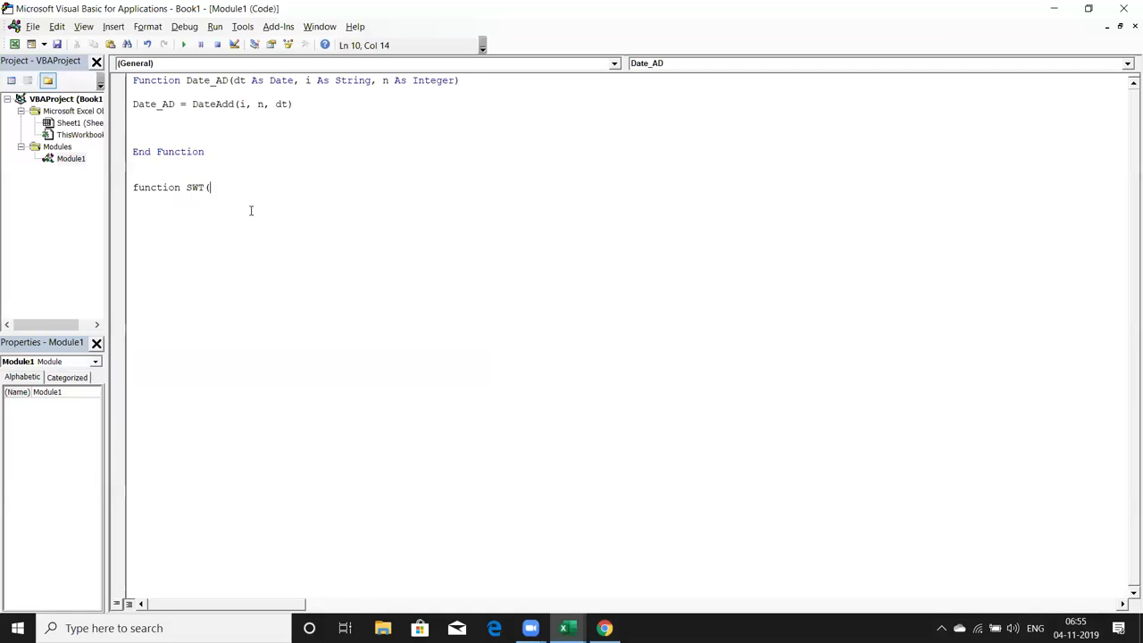
text(D as )
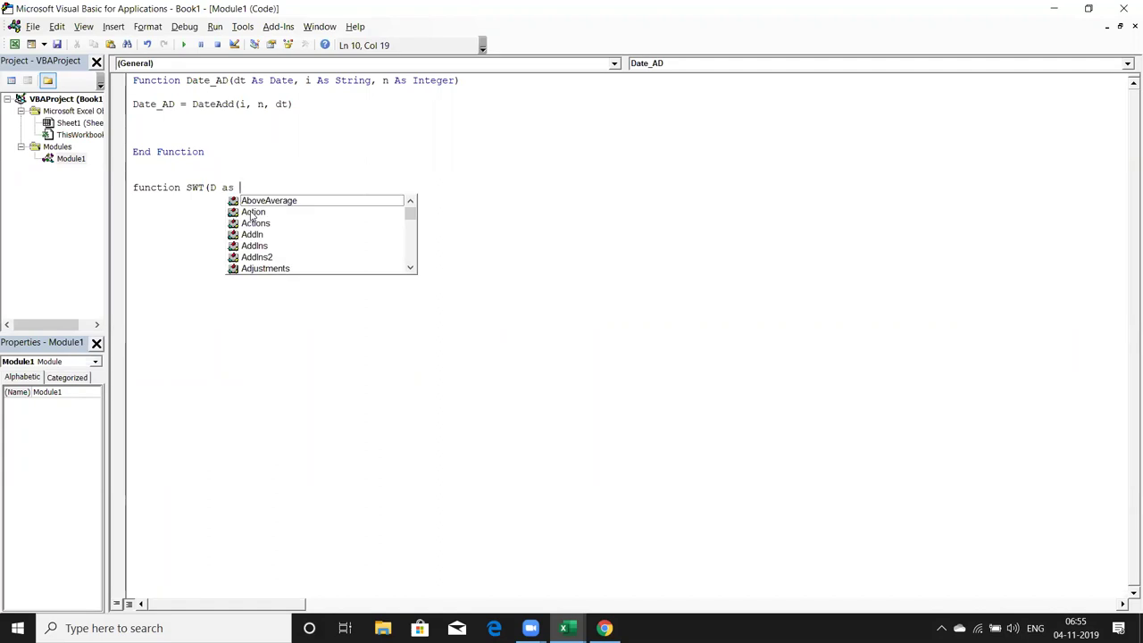
text(Long))
key(Return)
key(Return)
key(Return)
key(Return)
key(Return)
key(Up)
key(Up)
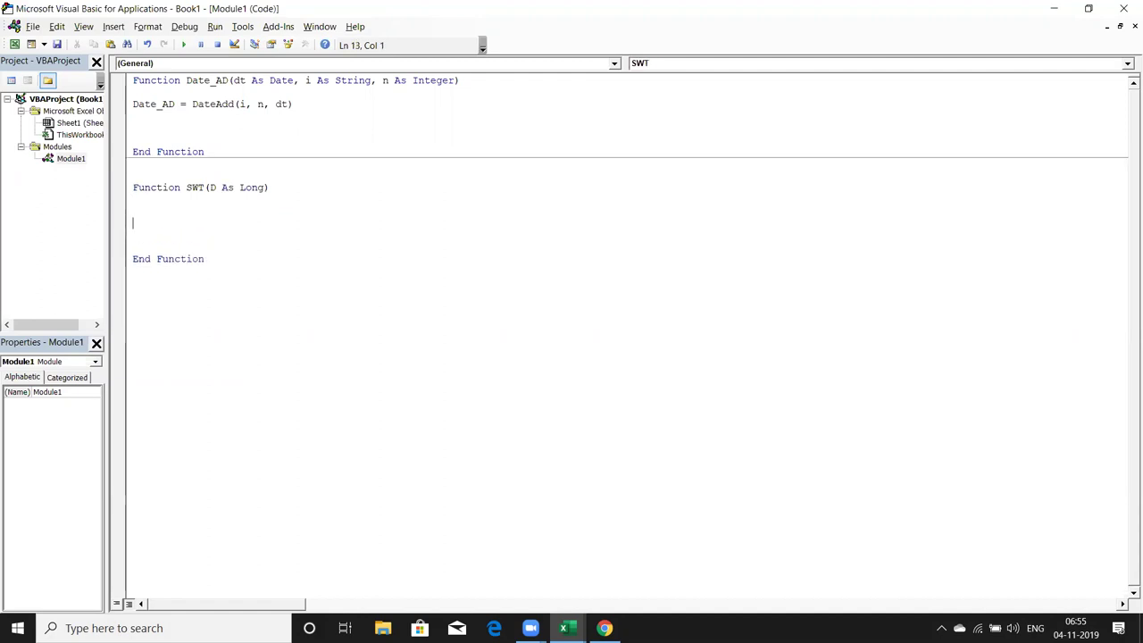
text(SWT)
text(=switch()
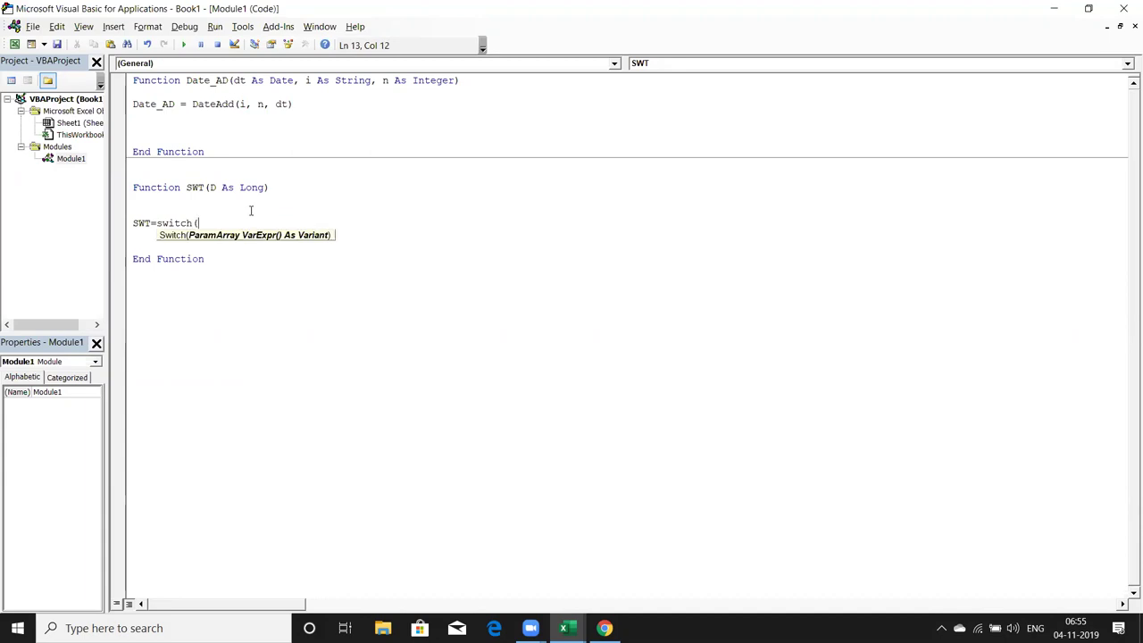
- Consult the TechOnTheNet SWITCH example, then return to the Module1 code
key(alt+F11)
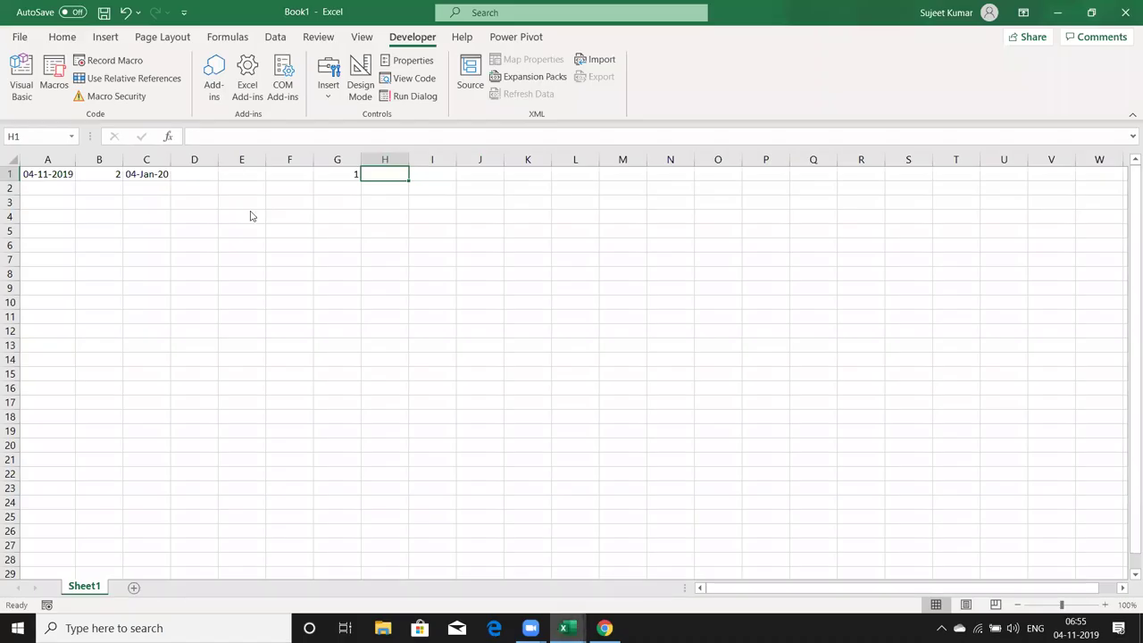
key(alt+Tab)
key(Tab)
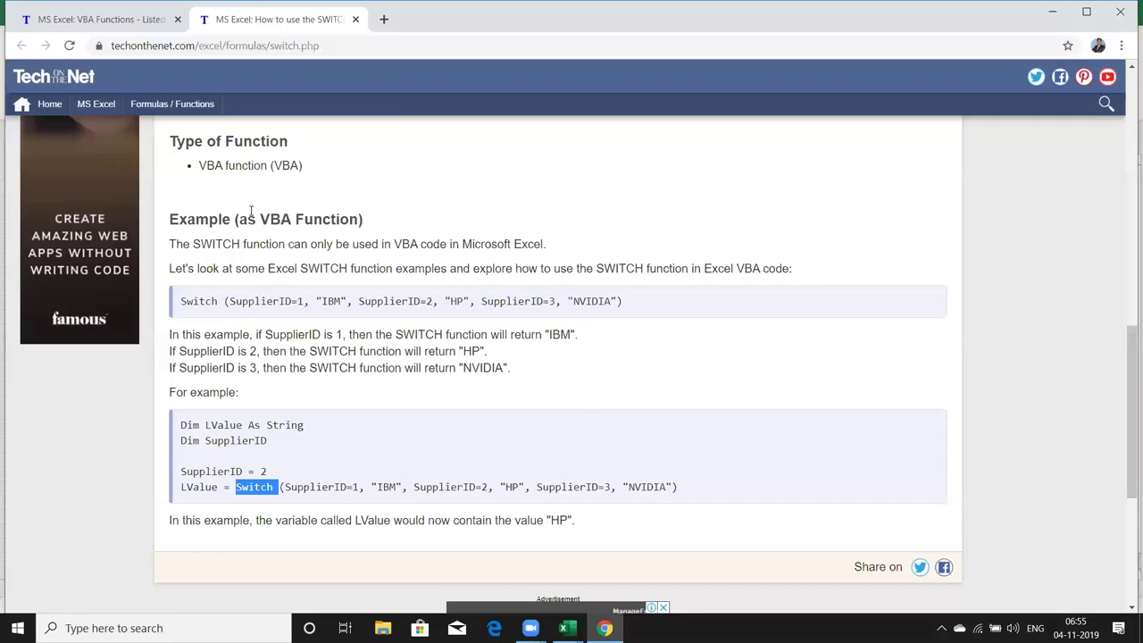
key(alt+Tab)
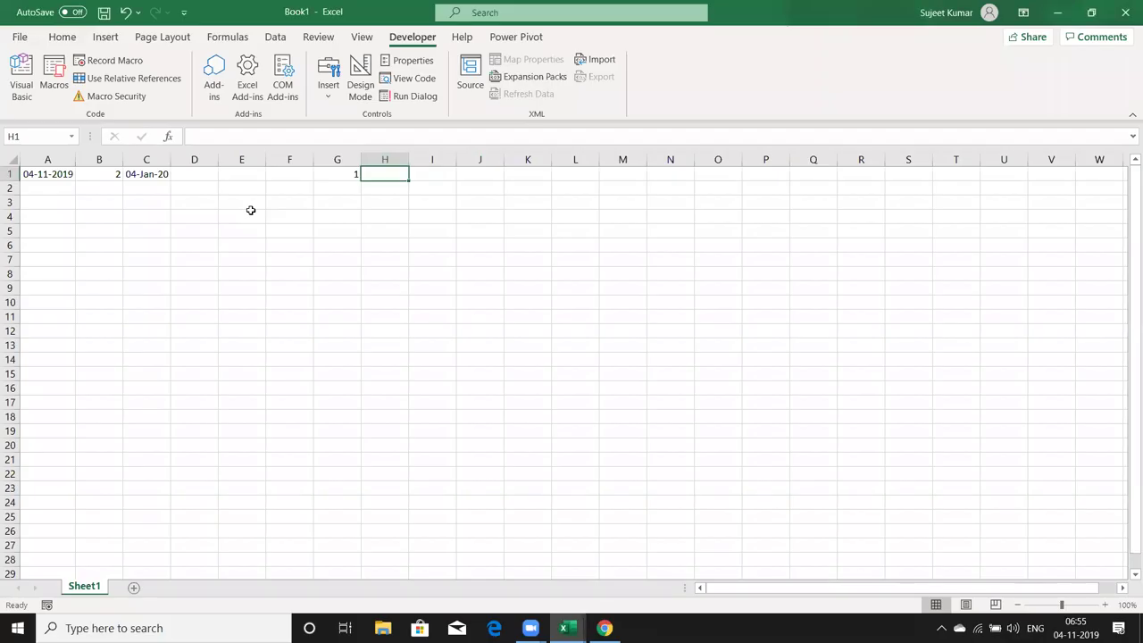
key(alt+F11)
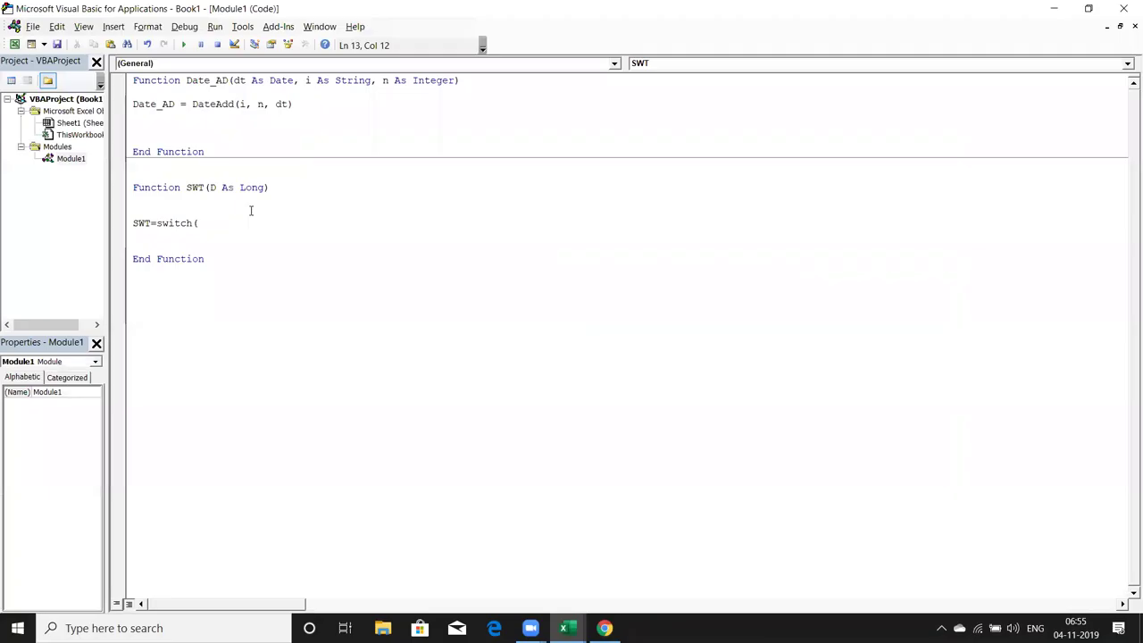
- Complete the line as Switch(d=1,"Delhi",d=2,"Mumbai",d=3,"Kolcuta",D=4,"Chennai")
text(d=1)
text(,")
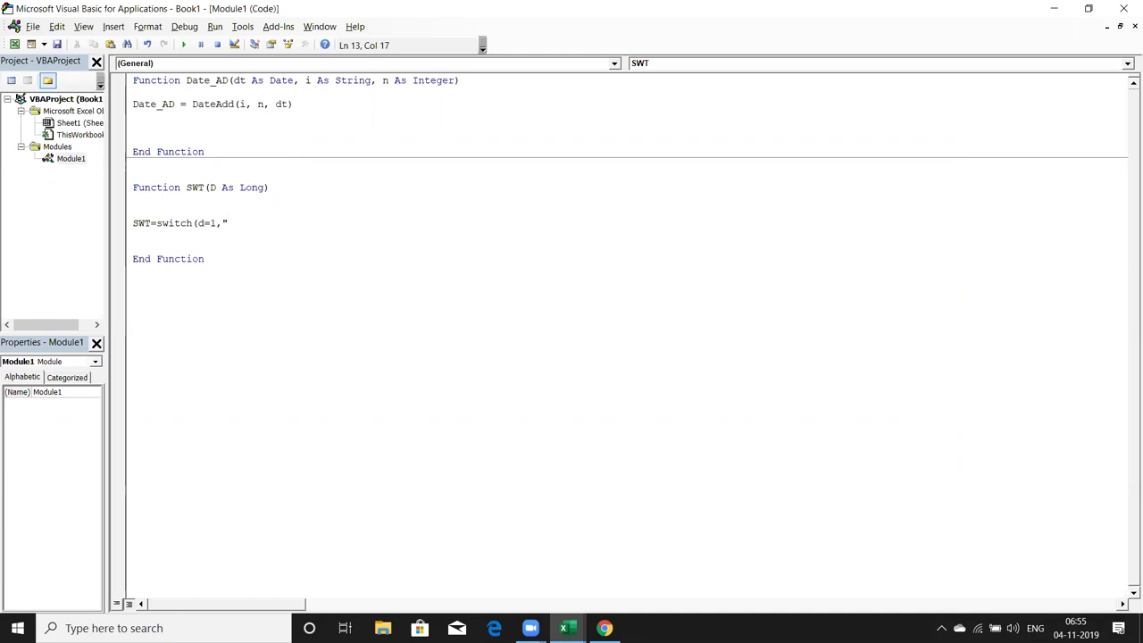
text(Delhi)
text(",d=2)
text(,"Mumbai)
text(",d=3)
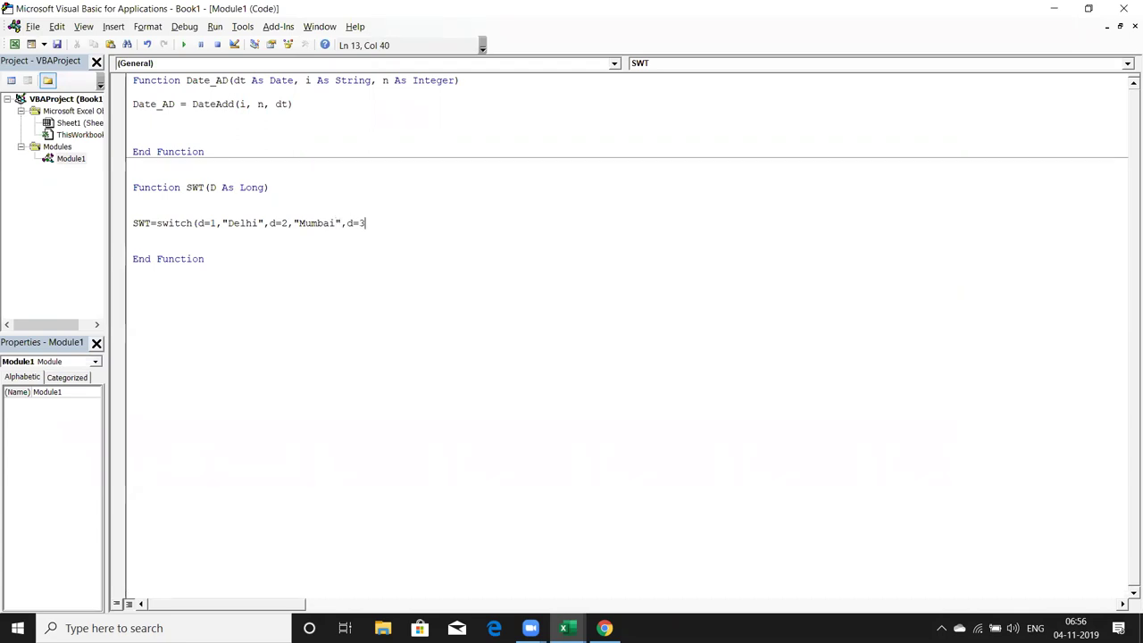
text(,)
text("Kolcuta")
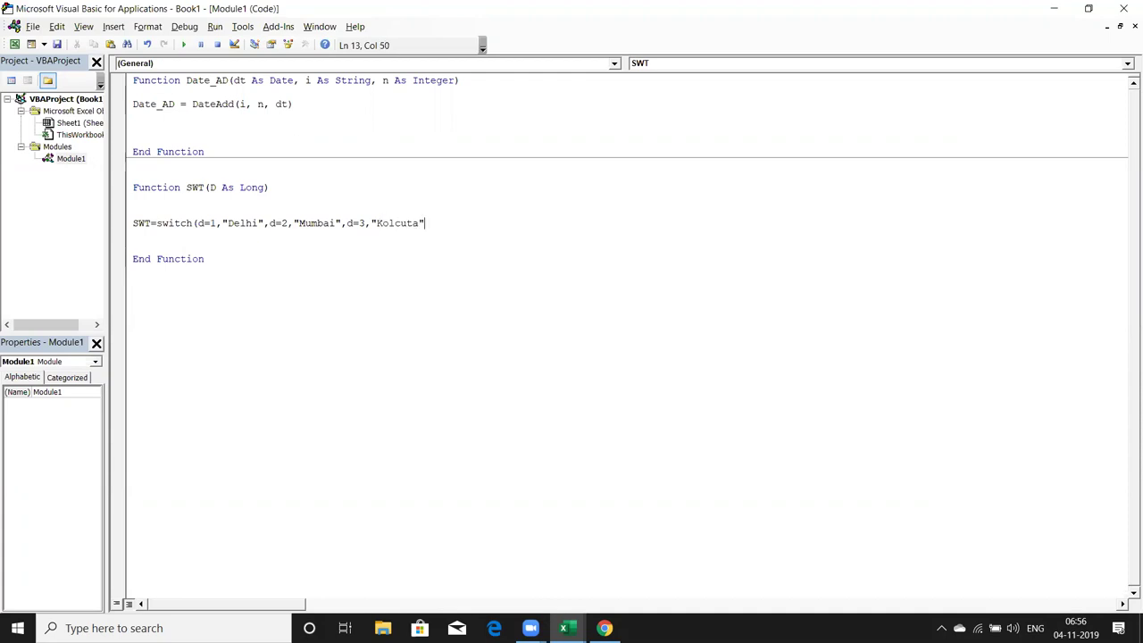
text(,D=4,)
text("Che)
text(nnai"))
key(Return)
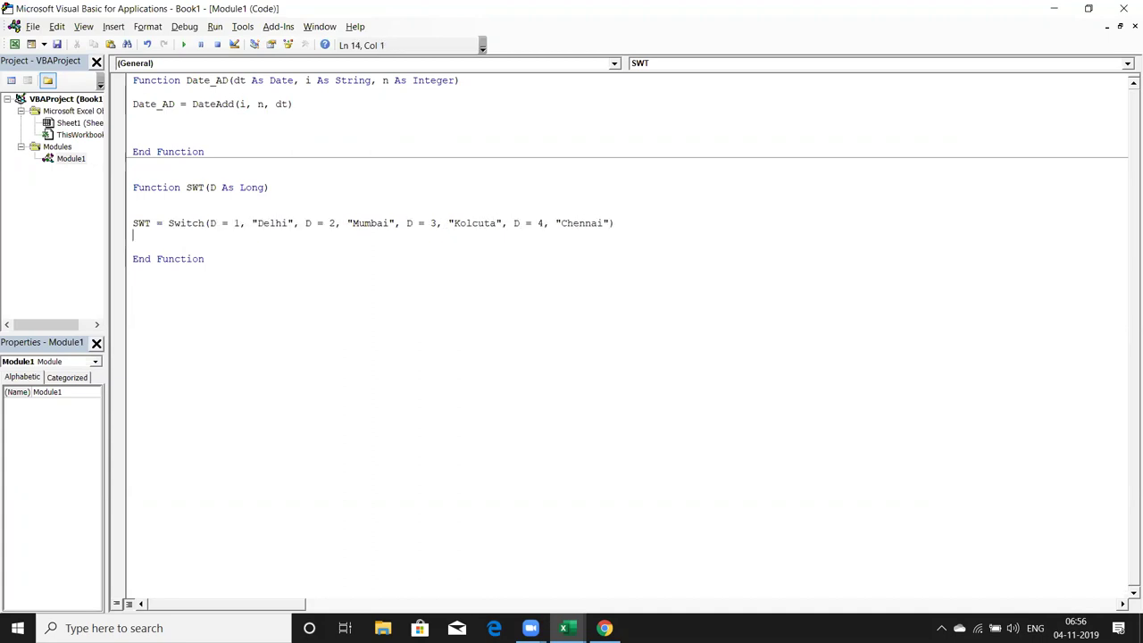
click(241, 311)
- Enter =SWT(G1) in H1 so it returns Delhi for the 1 in G1
key(alt+F11)
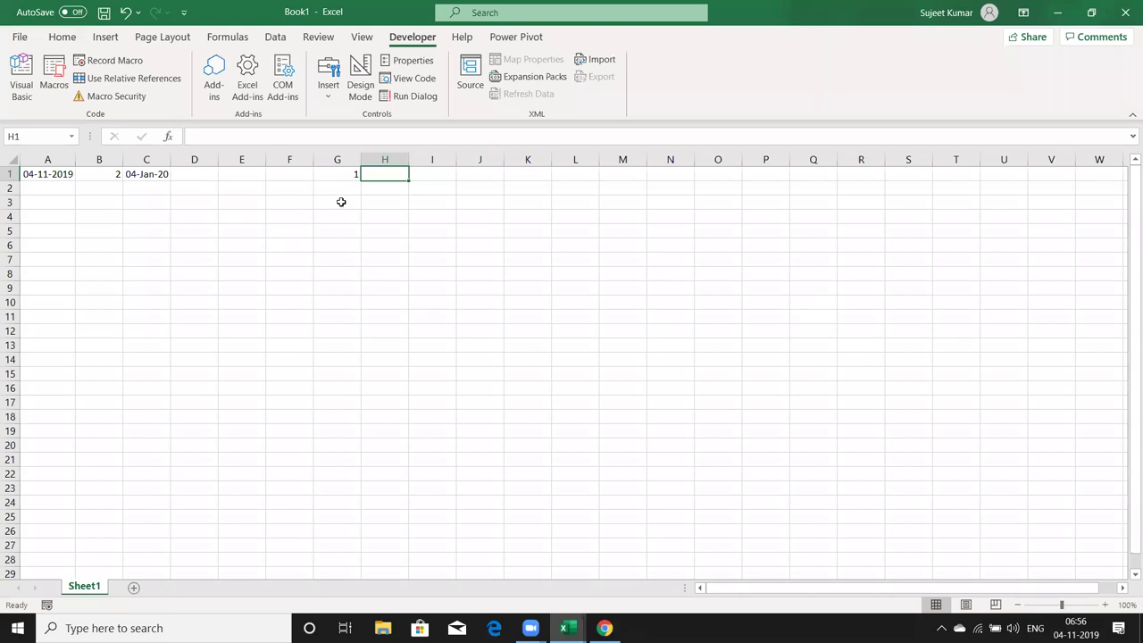
text(=)
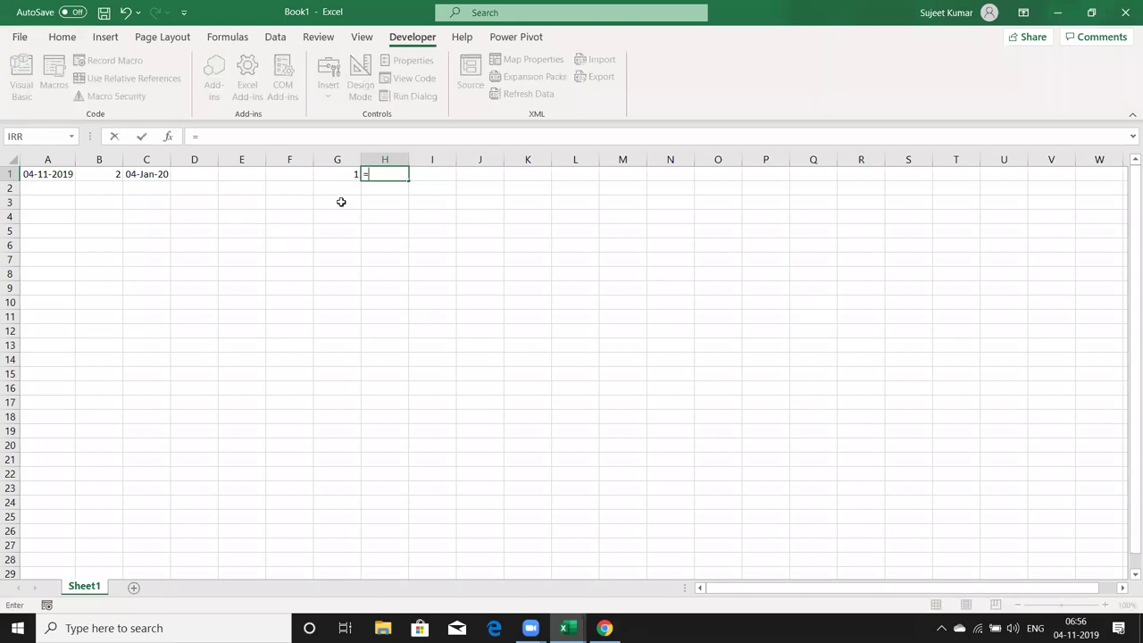
text(sw)
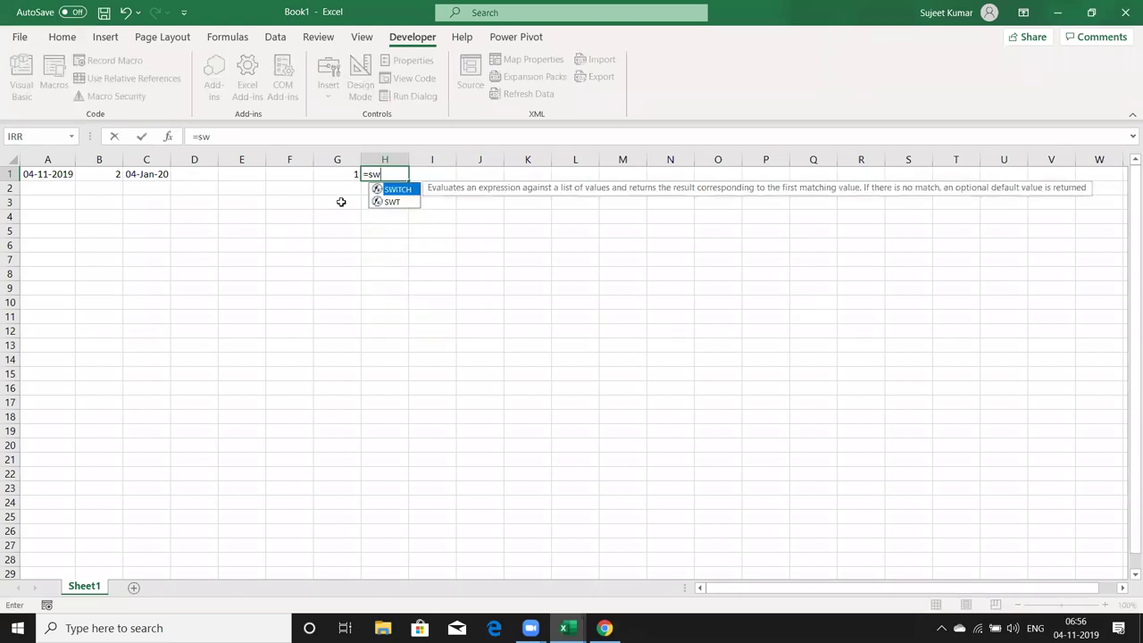
key(Down)
key(Left)
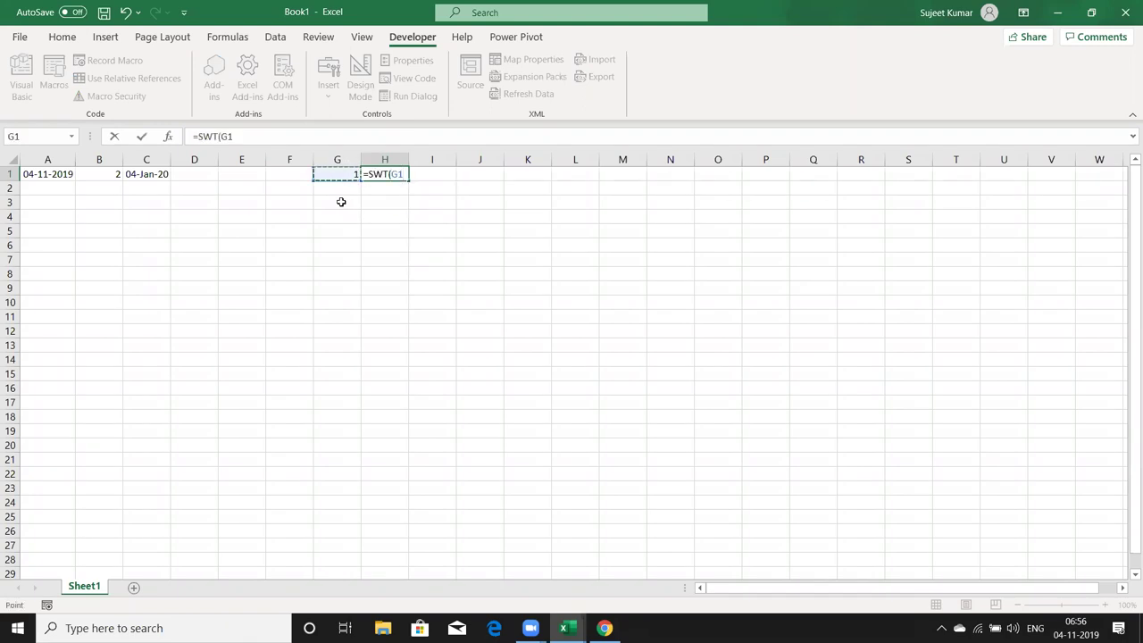
key(ctrl+Return)
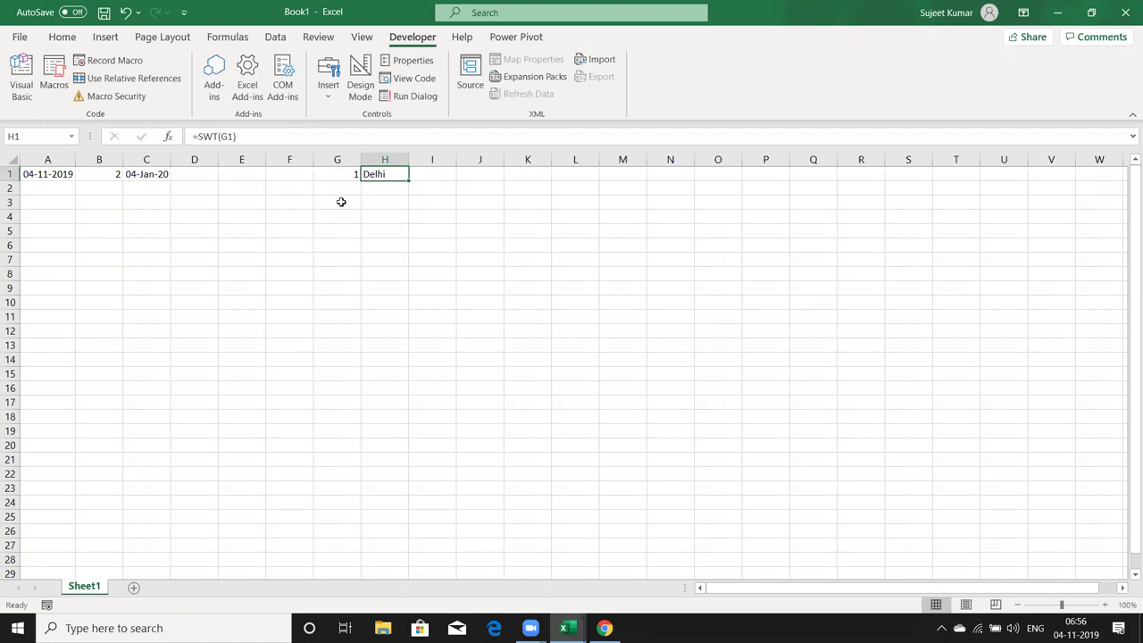
key(Right)
text(=)
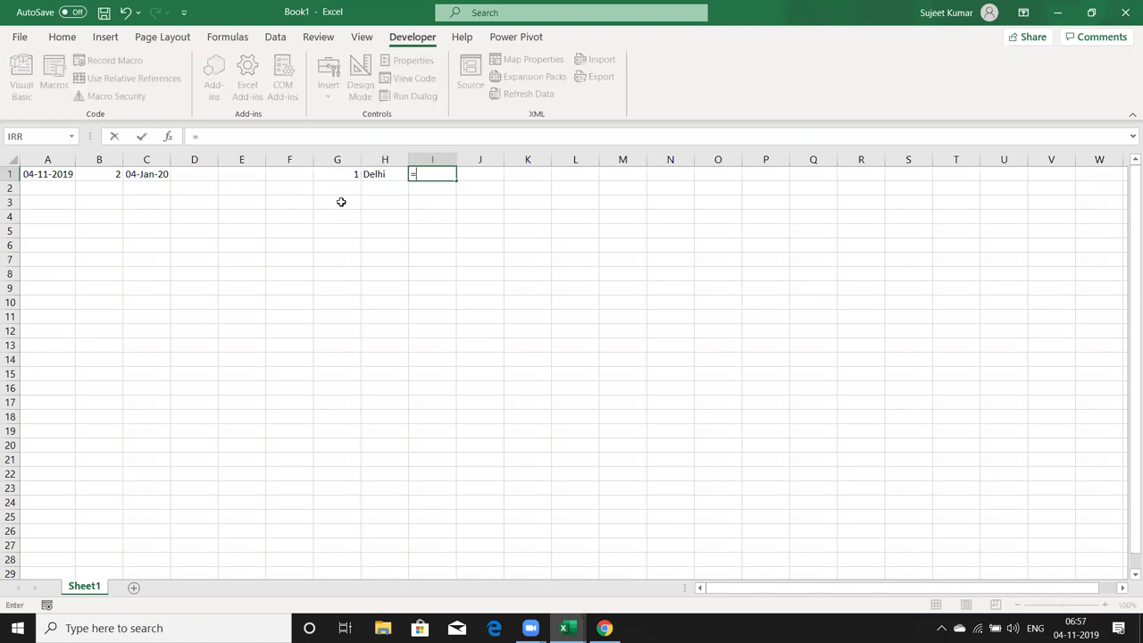
text(sw)
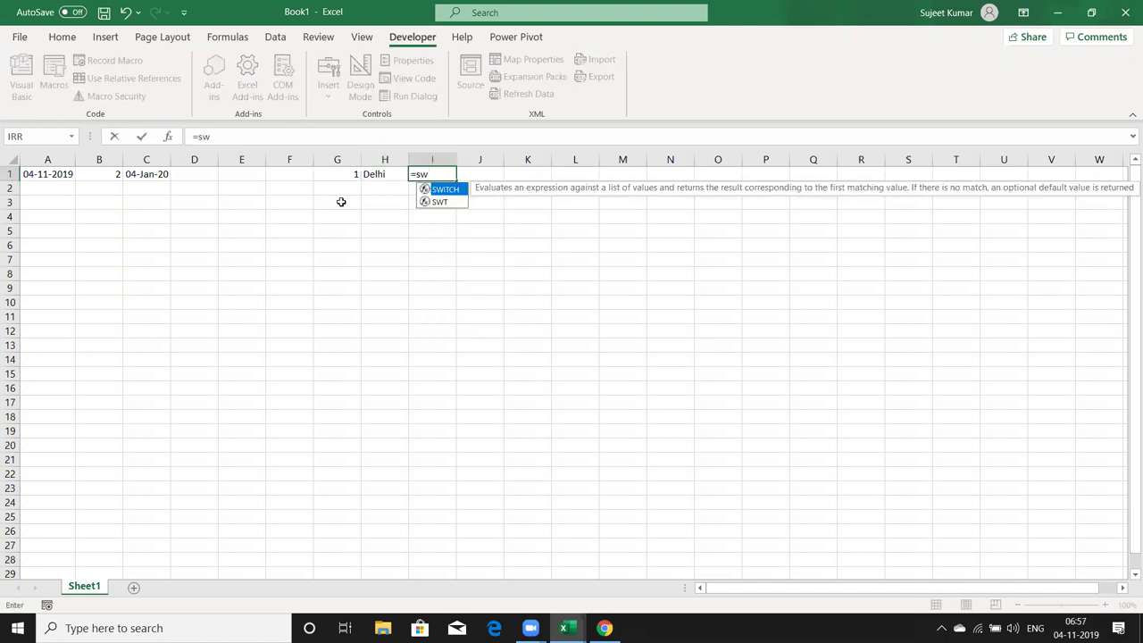
- In I1, type SWITCH(G1=1,"Delhi",G1=2,"Mumbai", correcting the Delhi typo
key(Tab)
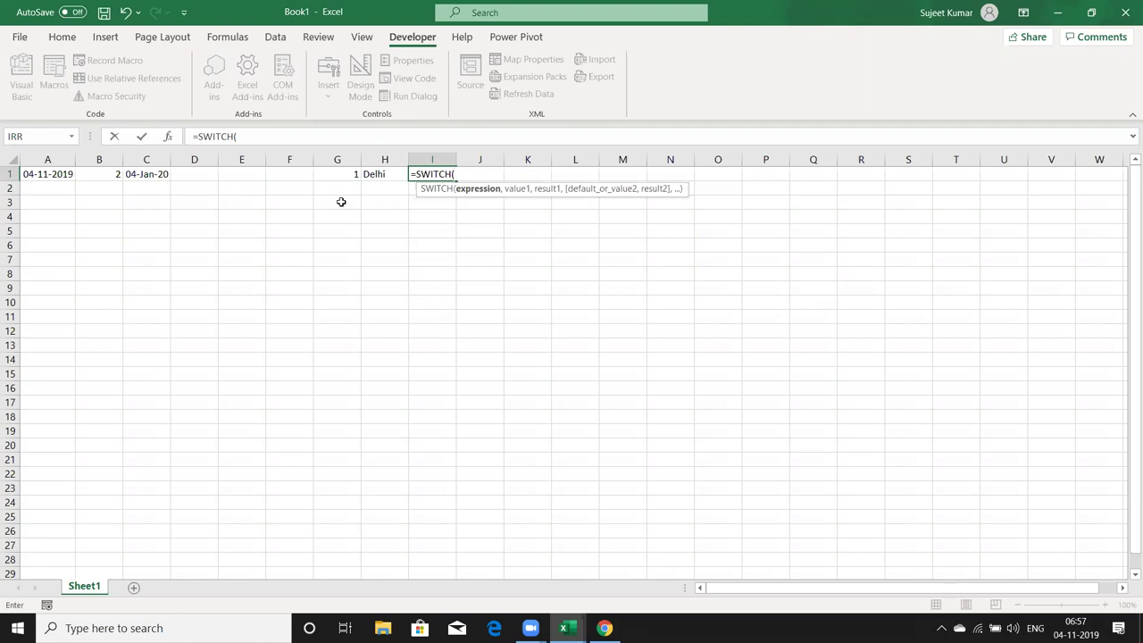
key(Left)
key(Left)
text(=1)
text(,"Dekhiu)
key(BackSpace)
key(BackSpace)
key(BackSpace)
key(BackSpace)
text(lhi",)
key(Left)
key(Left)
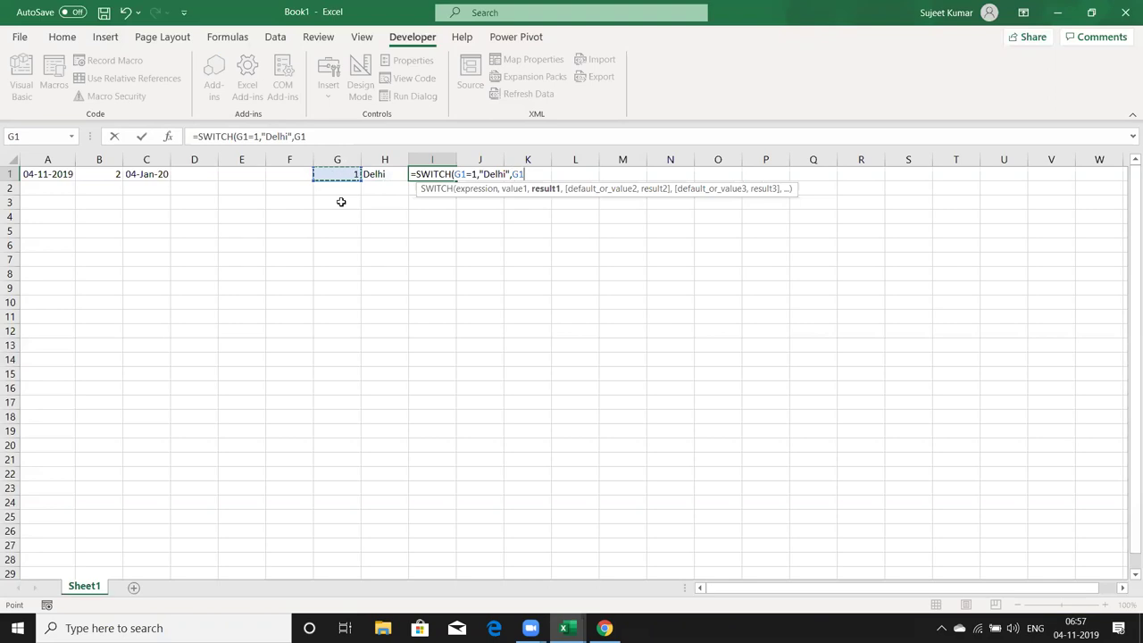
text(=)
text(2)
text(,"Mu)
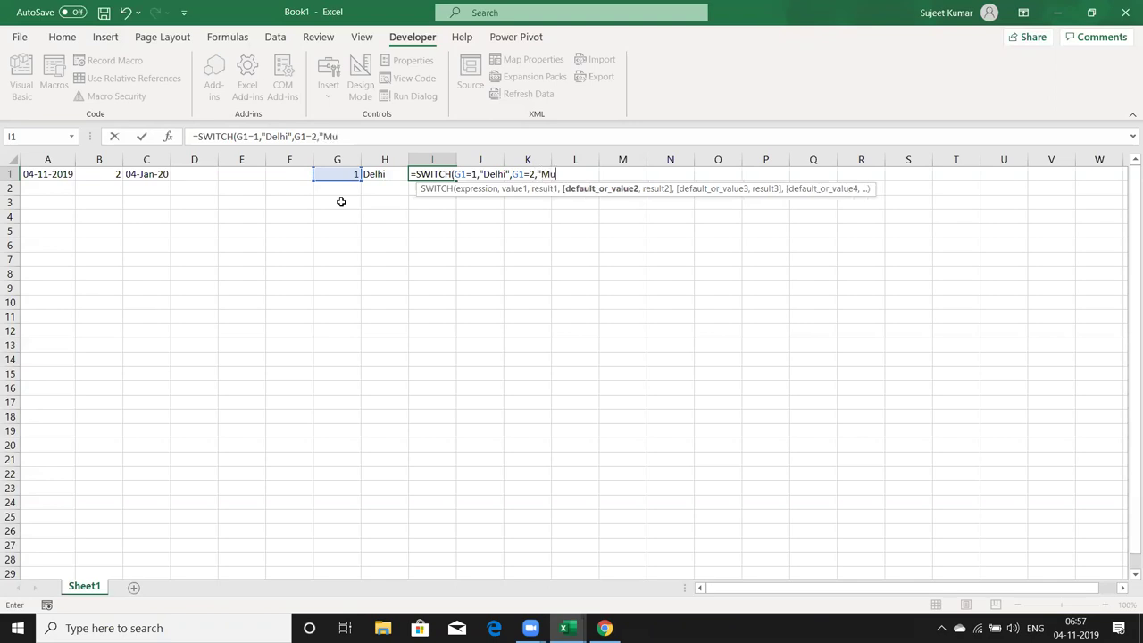
text(mbai:))
- Remove stray characters, close and enter the SWITCH formula, then reopen it for review
key(Return)
key(Return)
text(\)
key(BackSpace)
key(Return)
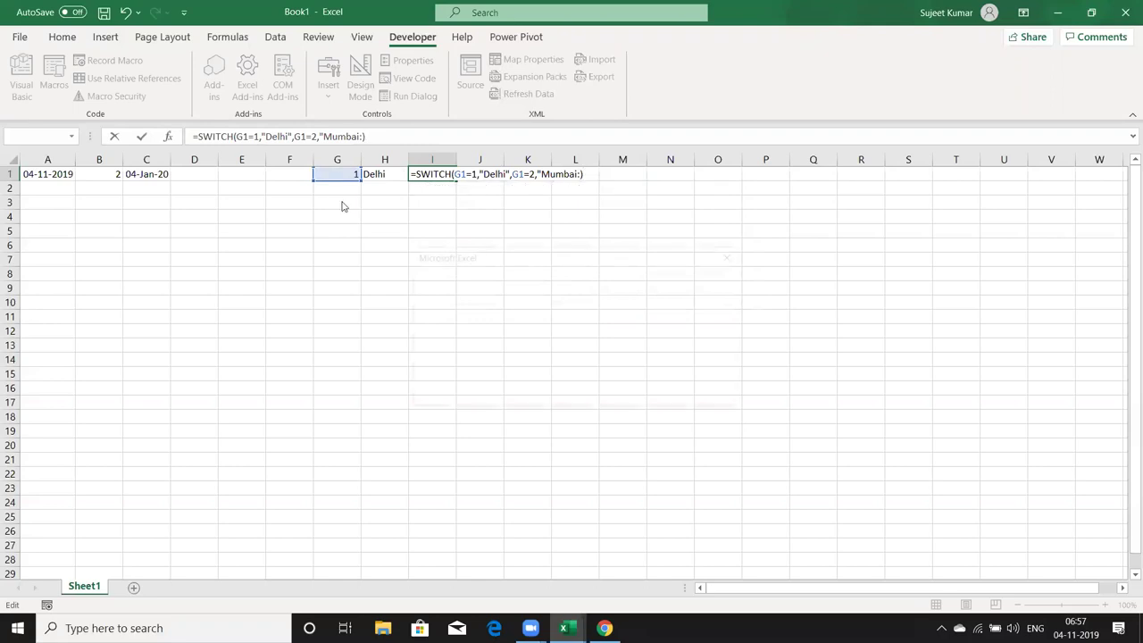
key(BackSpace)
key(BackSpace)
text())
key(ctrl+Return)
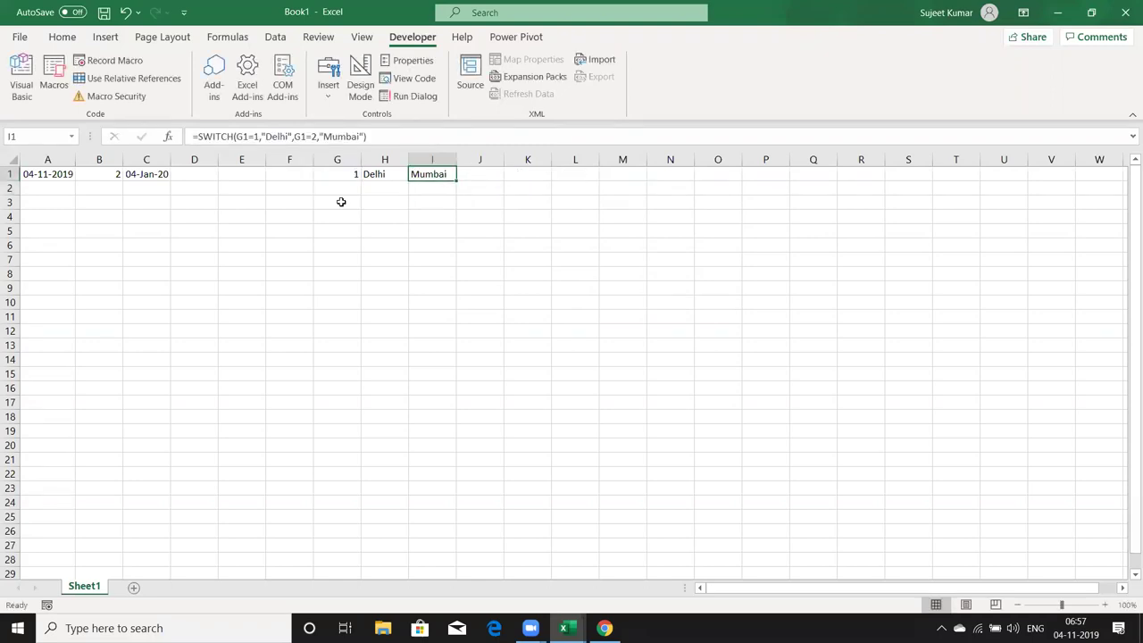
key(F2)
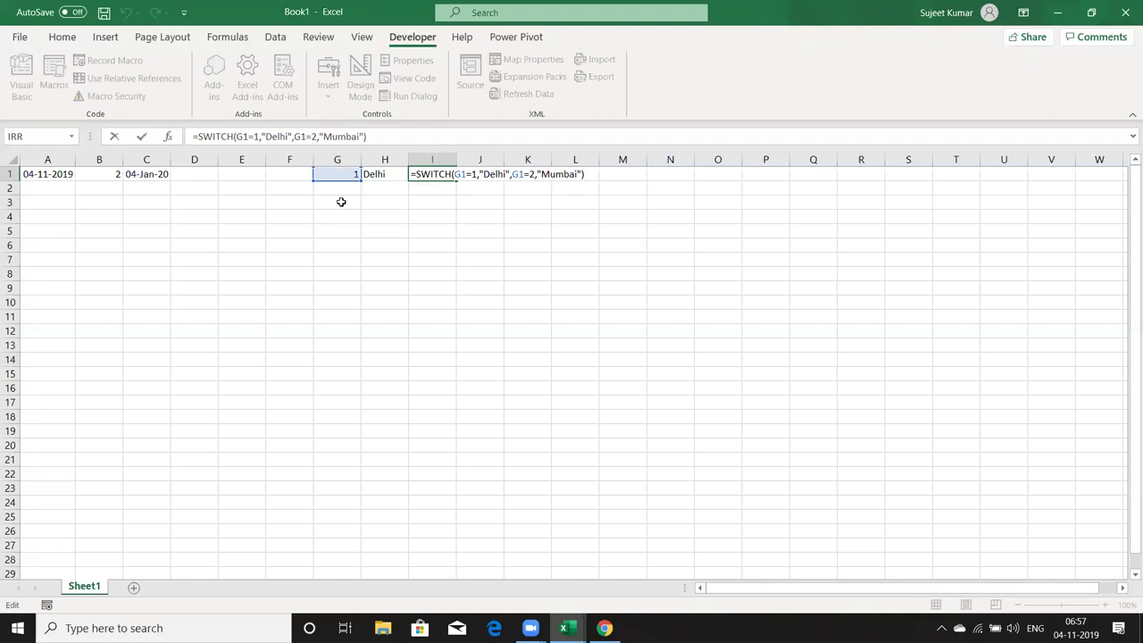
key(Left)
key(Left)
key(Left)
key(Left)
key(Left)
key(Left)
- Clear the SWITCH formula from I1
key(Return)
key(Up)
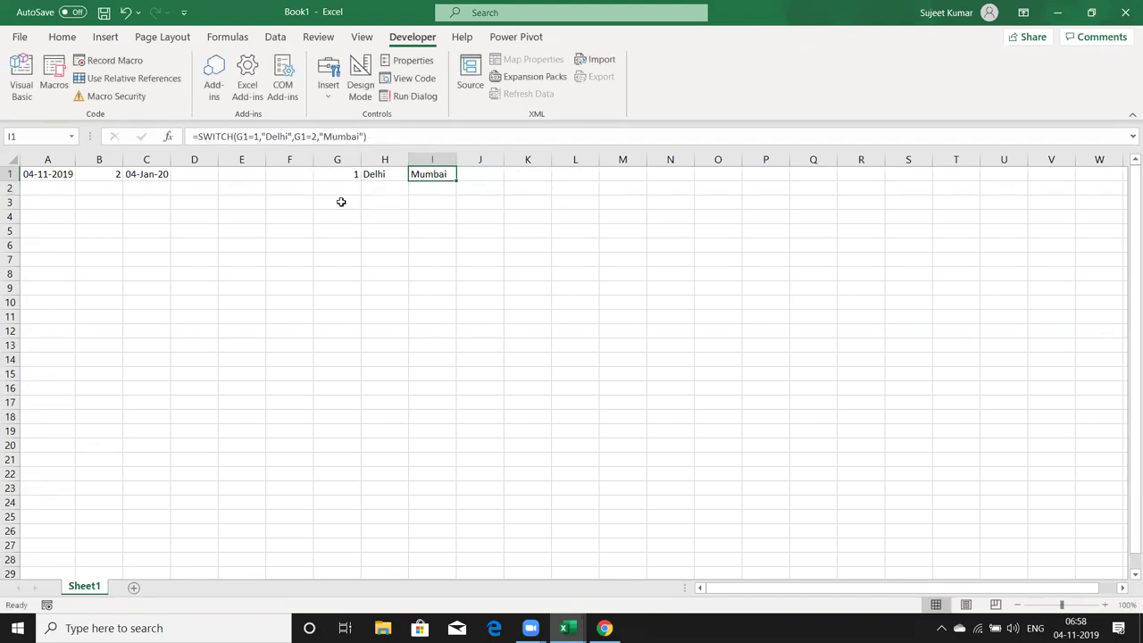
key(Delete)
key(Left)
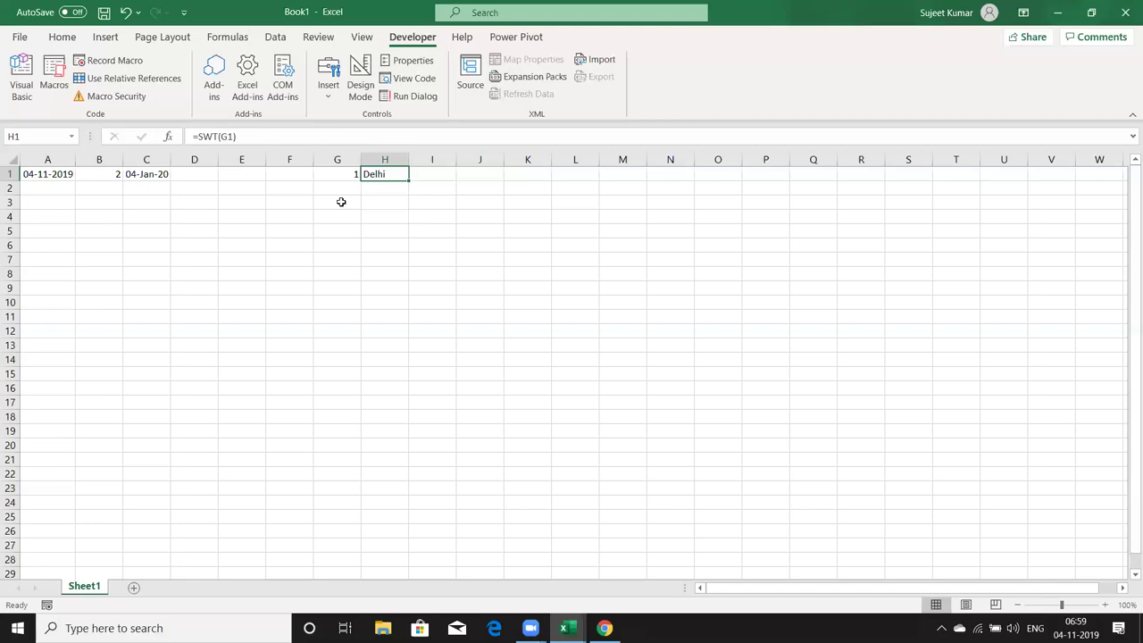
- Change G1 to 2 so H1 shows Mumbai, then minimize Excel to the desktop
key(Left)
text(2)
key(Return)
key(Up)
key(Right)
key(super+d)
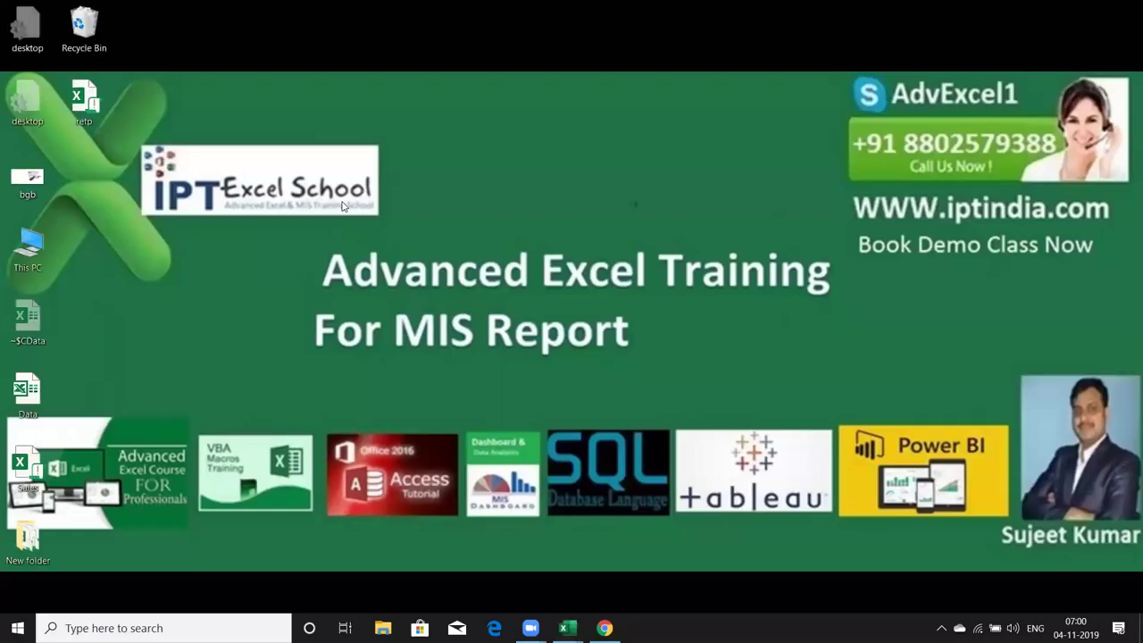